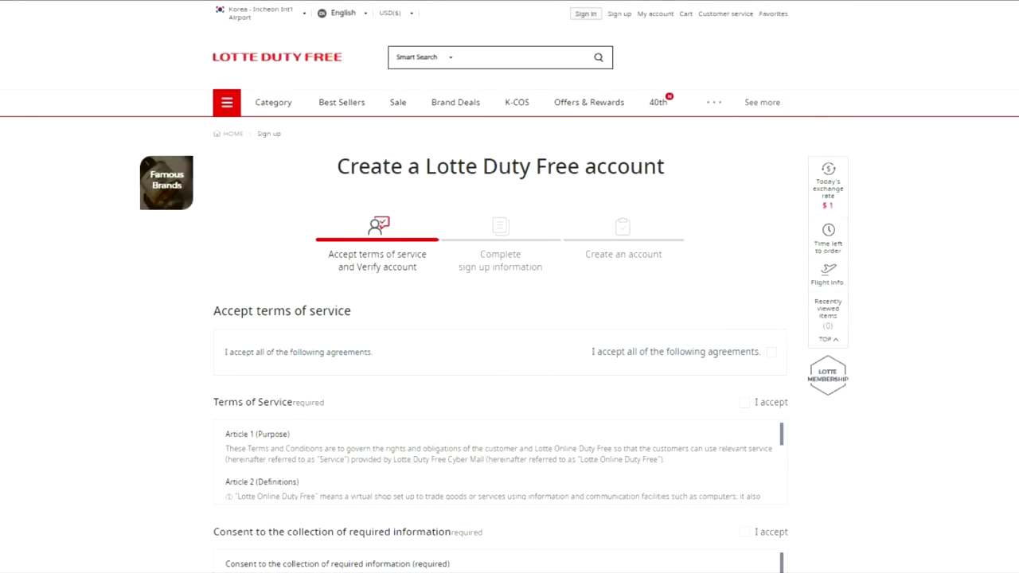
# Step: Accept all agreements at once, then toggle optional information collection off and back on
pyautogui.click(772, 352)
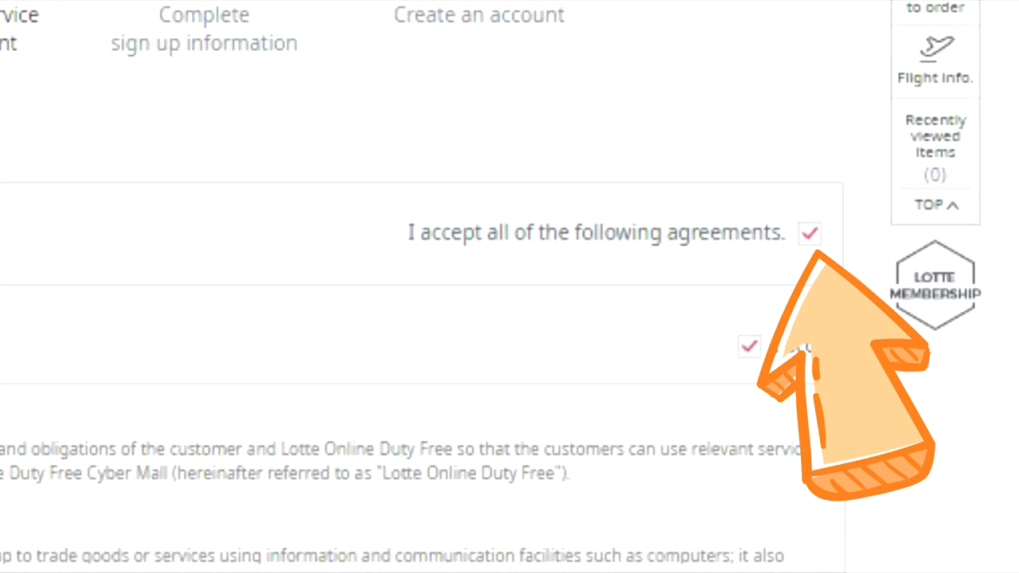
pyautogui.scroll(-2, 477, 255)
pyautogui.scroll(-3, 500, 319)
pyautogui.scroll(-3, 500, 318)
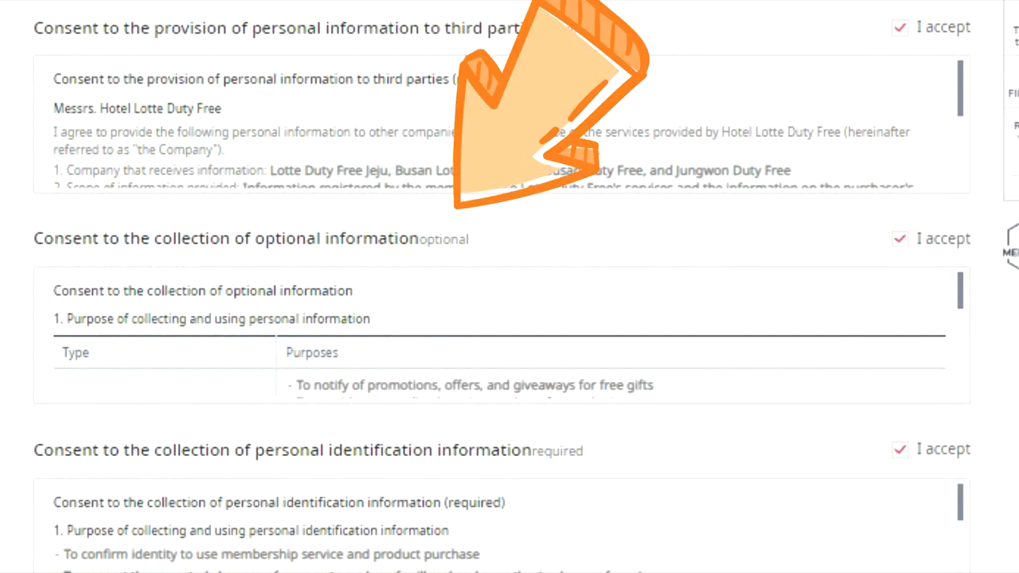
pyautogui.click(899, 239)
pyautogui.click(900, 239)
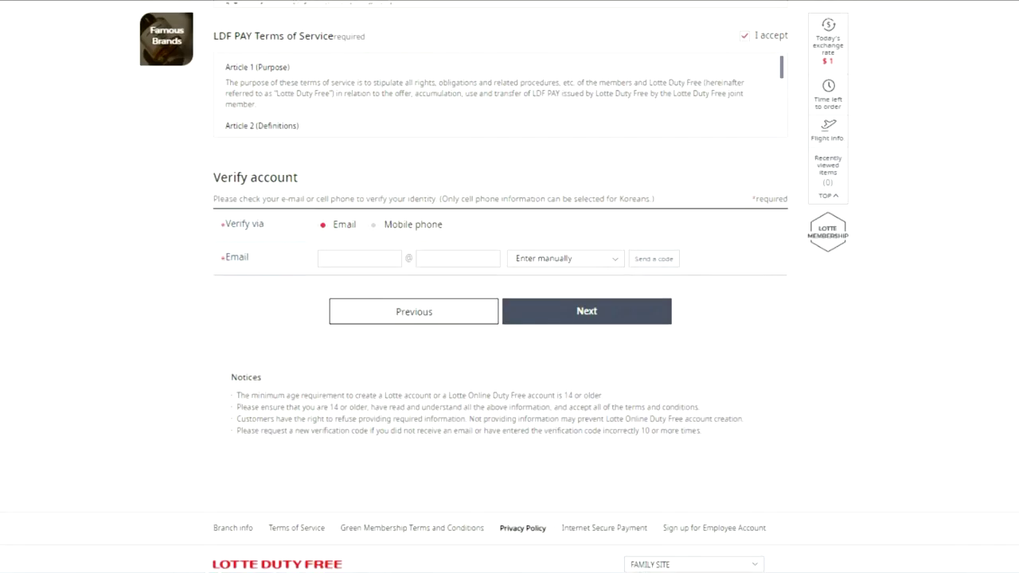
# Step: Enter the temporary email's user name and domain in the Email boxes
pyautogui.scroll(2, 509, 319)
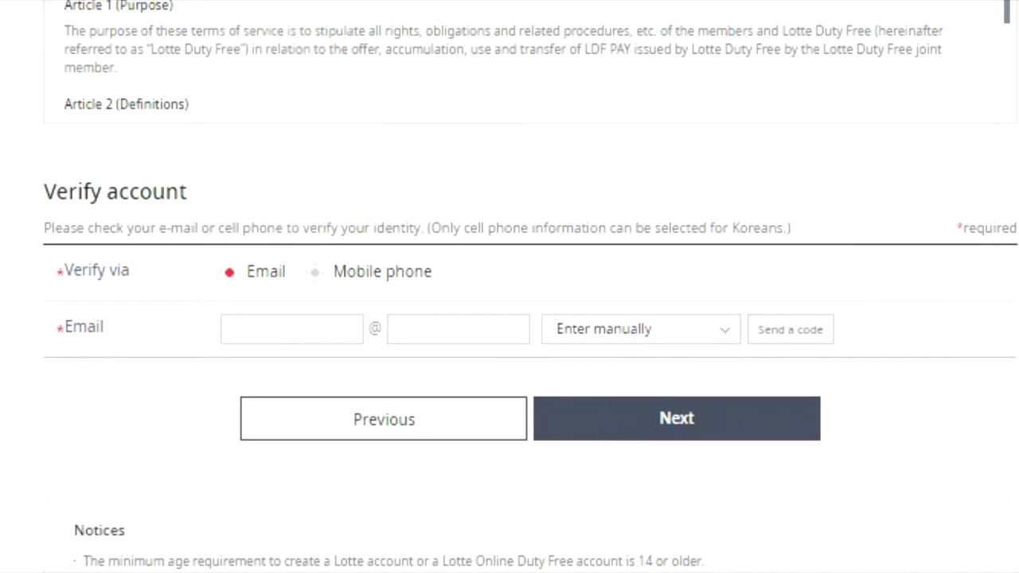
pyautogui.click(292, 329)
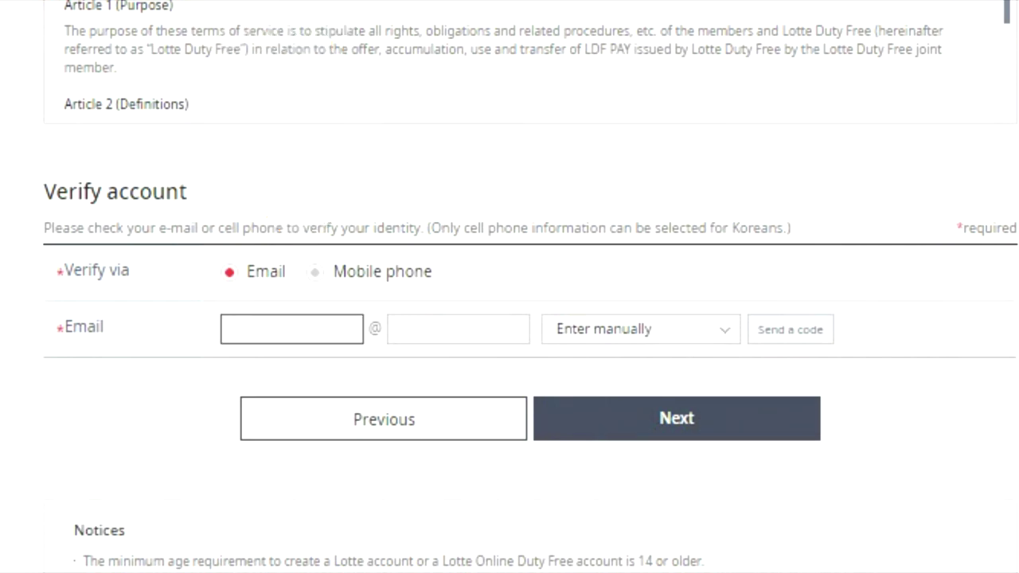
pyautogui.press('Tab')
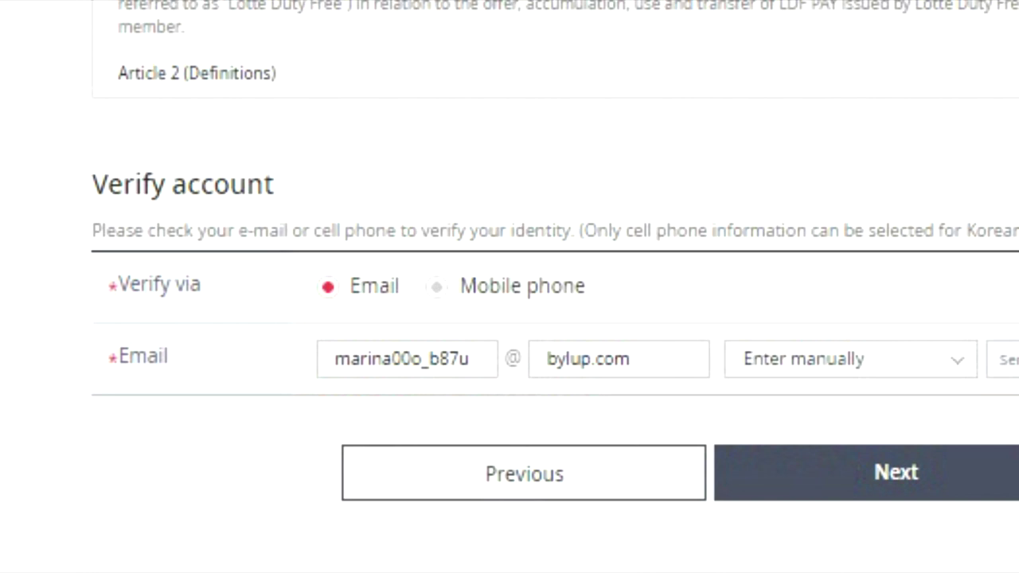
# Step: Keep the email domain dropdown on 'Enter manually' rather than a preset domain
pyautogui.press('Tab')
pyautogui.hotkey('alt', 'Down')
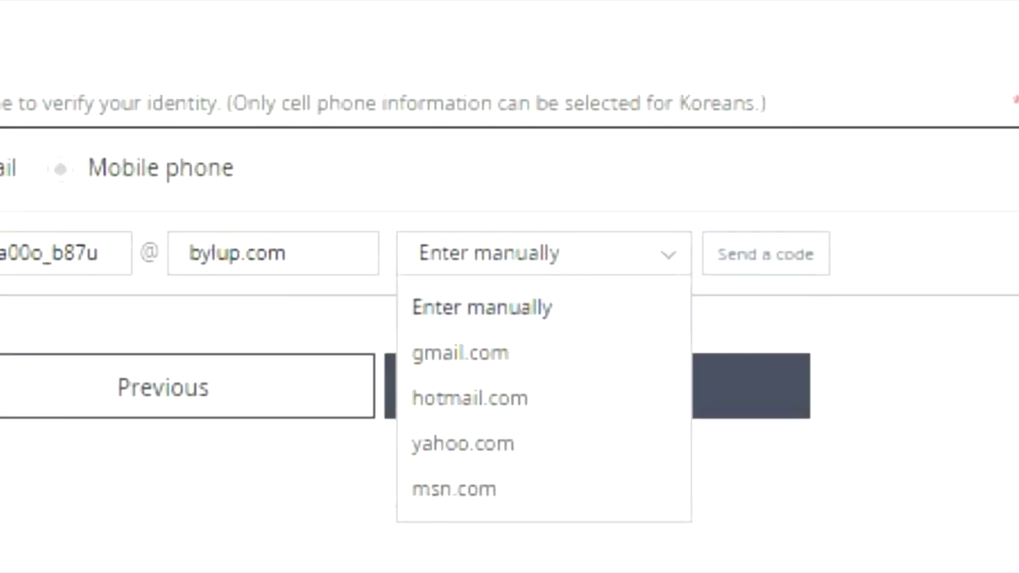
pyautogui.press('Escape')
pyautogui.hotkey('alt', 'Down')
pyautogui.press('Down')
pyautogui.press('Up')
pyautogui.press('Return')
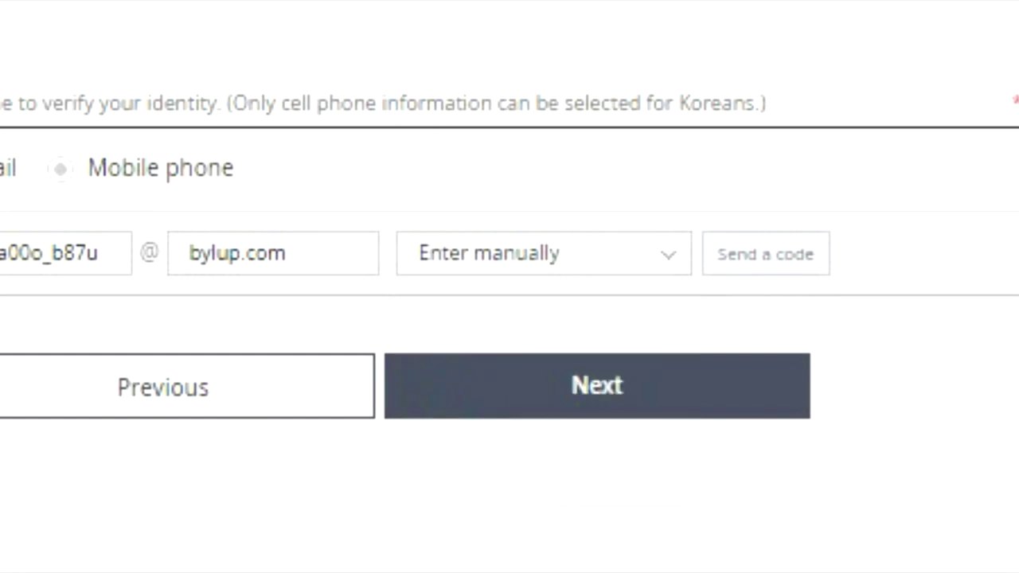
# Step: Send a verification code to the entered email address
pyautogui.hotkey('shift', 'Tab')
pyautogui.hotkey('ctrl', 'a')
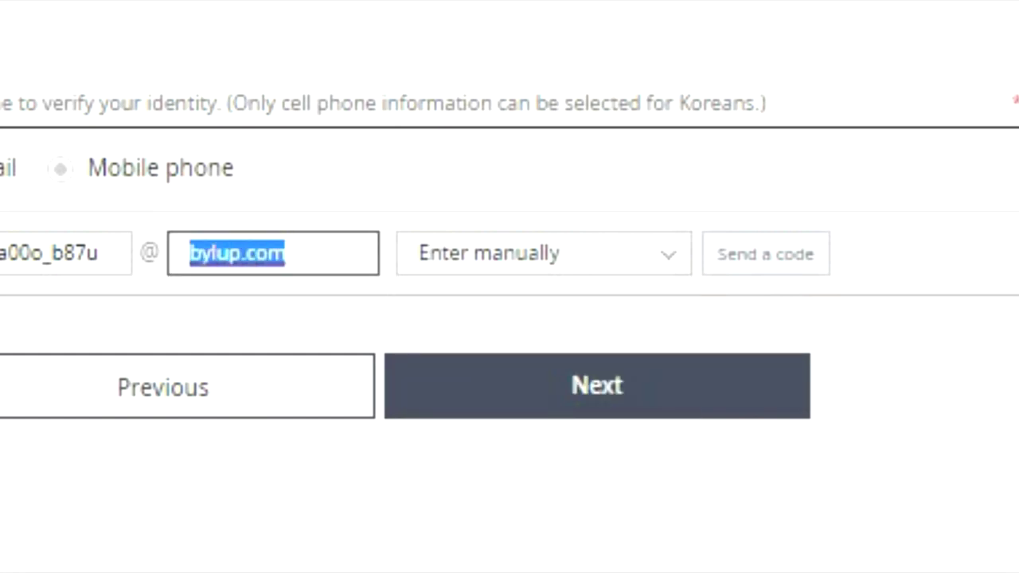
pyautogui.press('Right')
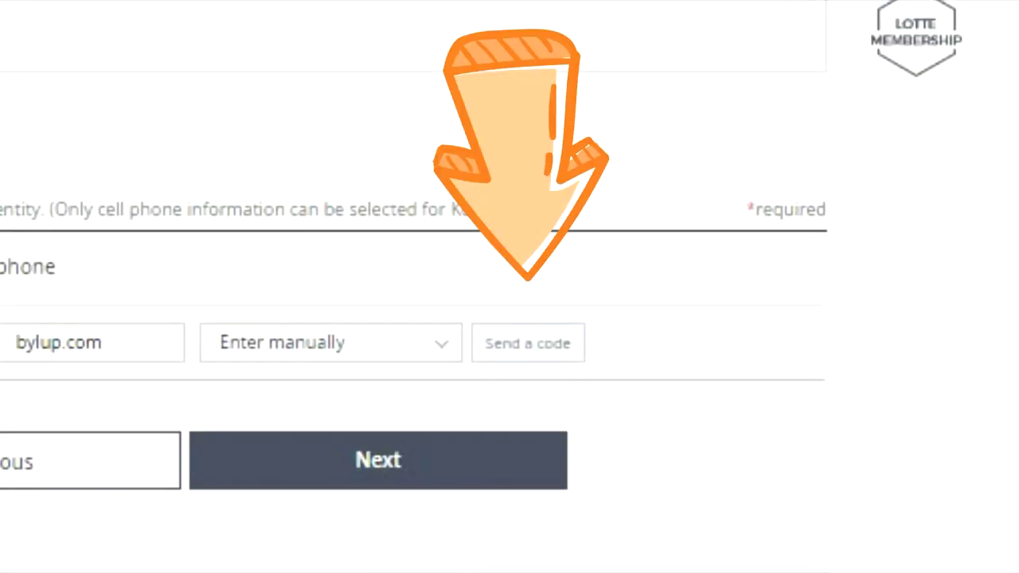
pyautogui.press('Tab')
pyautogui.press('Tab')
pyautogui.press('Return')
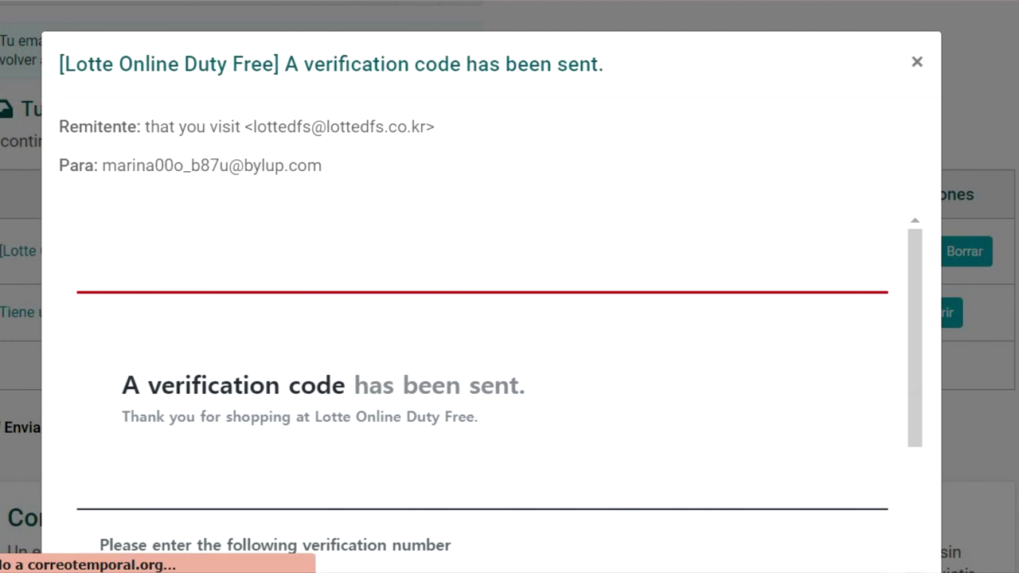
# Step: Copy the four-digit code from the Lotte verification email and paste it into the code field
pyautogui.scroll(-2, 491, 286)
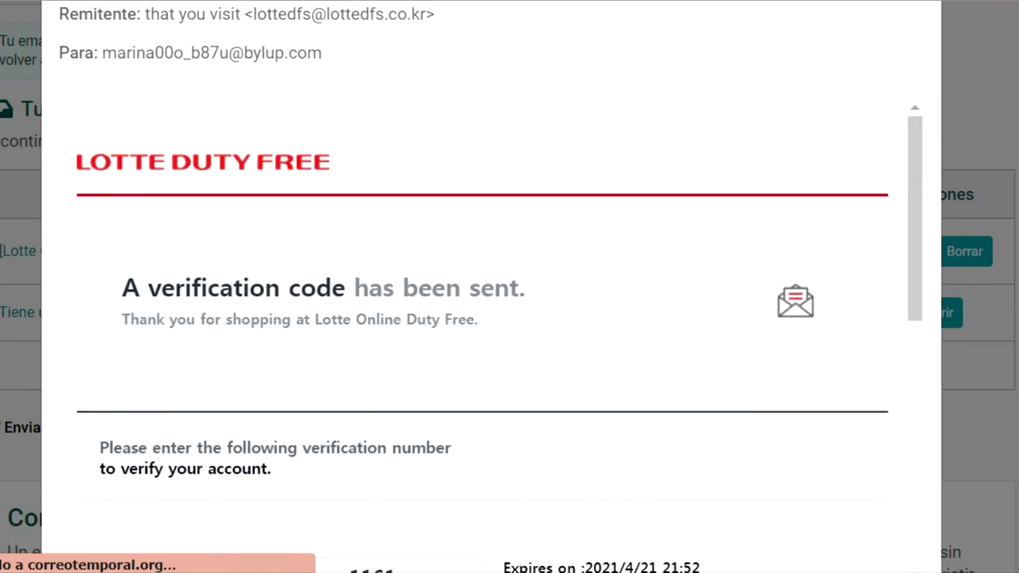
pyautogui.scroll(-4, 490, 342)
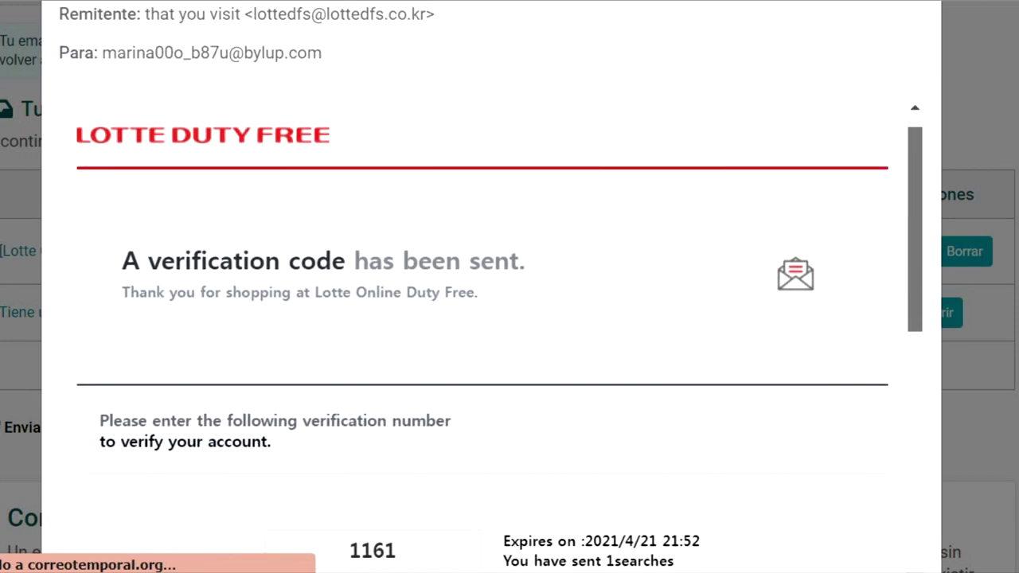
pyautogui.scroll(-5, 490, 342)
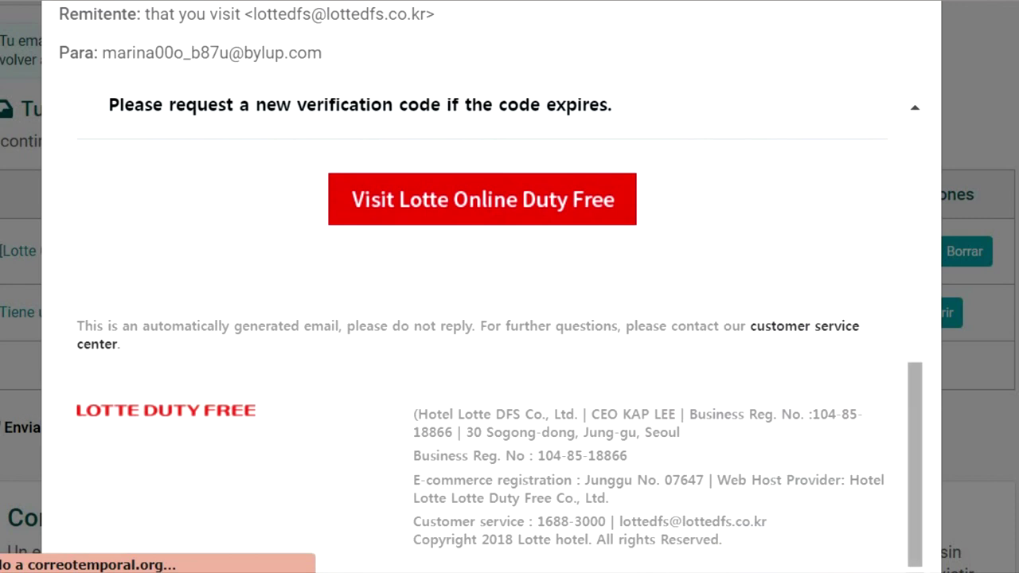
pyautogui.scroll(5, 915, 462)
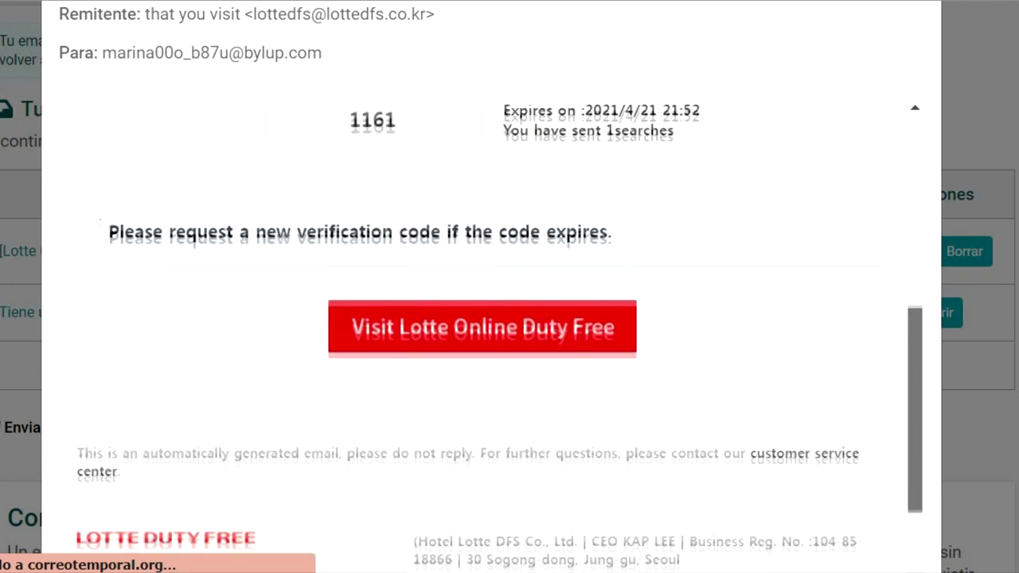
pyautogui.scroll(-1, 500, 363)
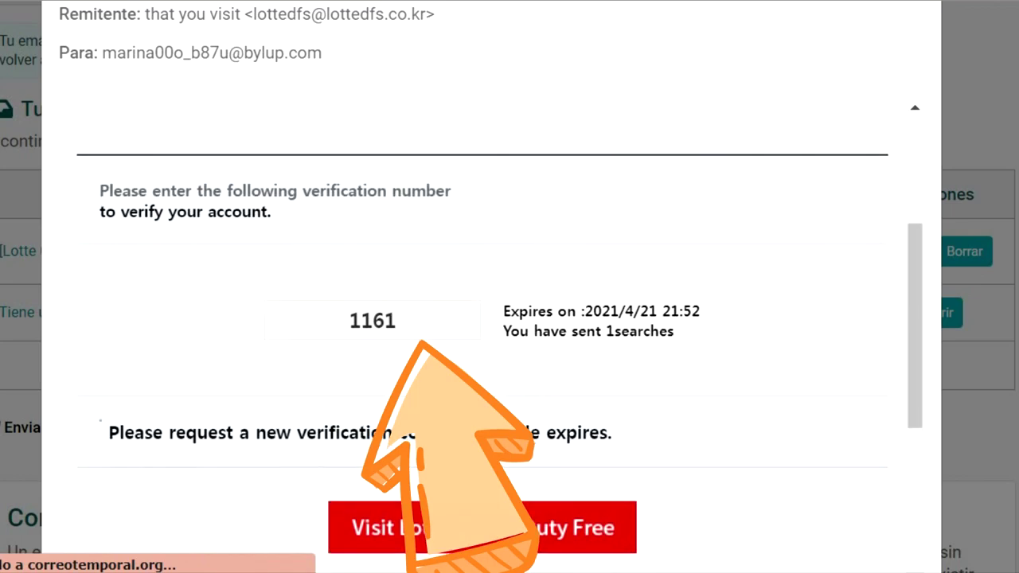
pyautogui.doubleClick(371, 320)
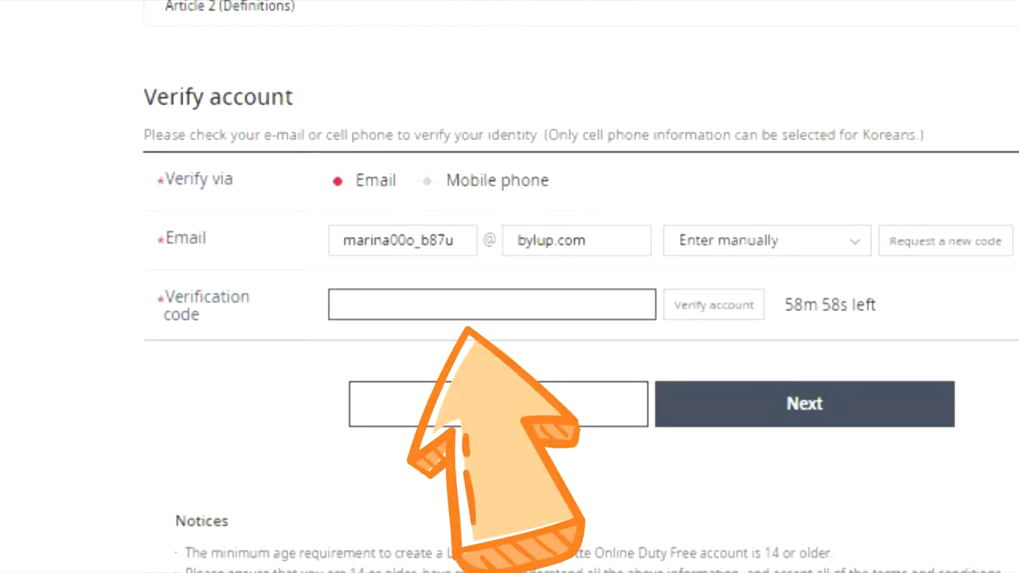
pyautogui.rightClick(350, 304)
pyautogui.hotkey('ctrl', 'v')
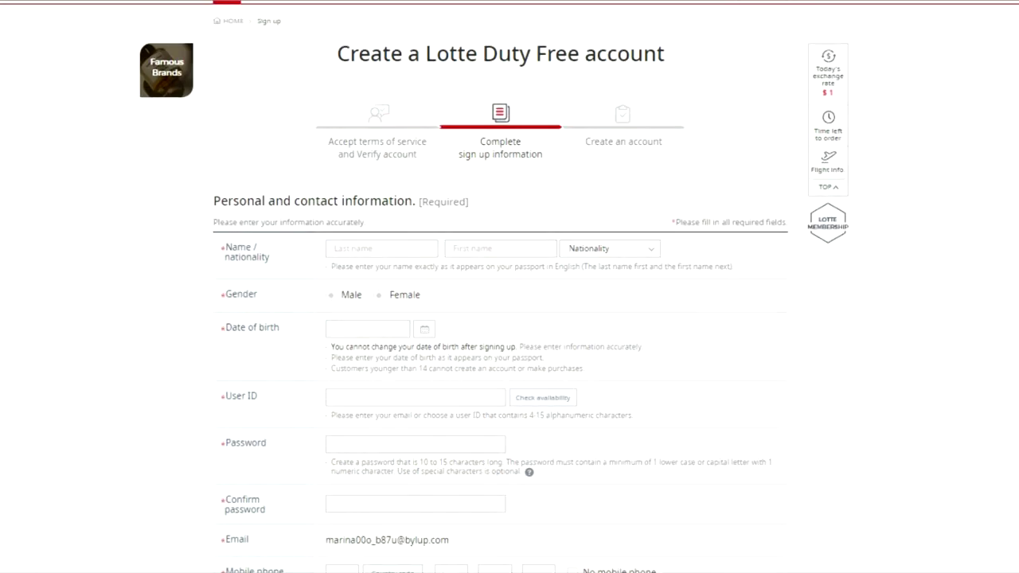
# Step: Choose Europe as the nationality
pyautogui.click(374, 249)
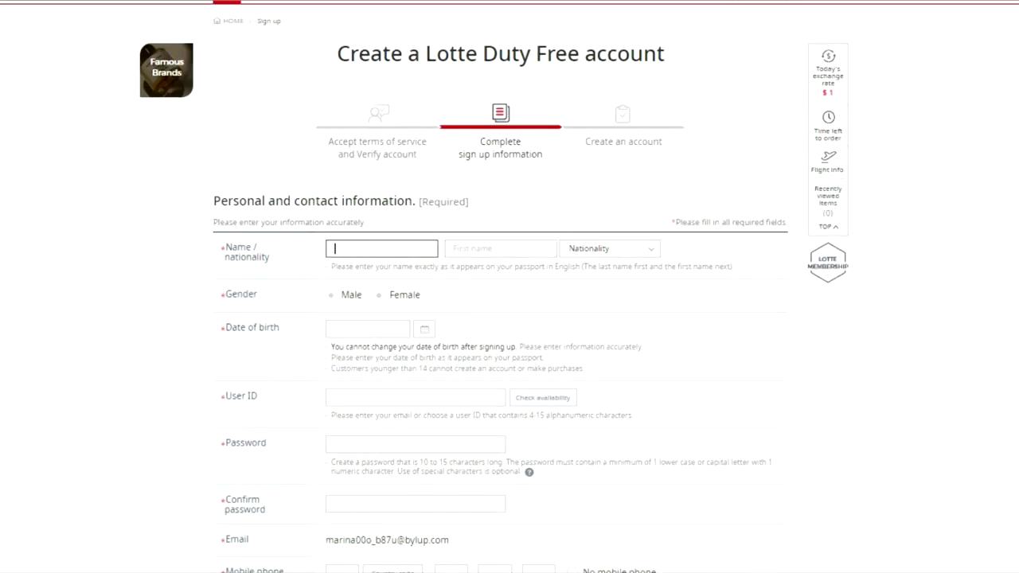
pyautogui.click(500, 249)
pyautogui.click(374, 248)
pyautogui.click(494, 223)
pyautogui.click(296, 223)
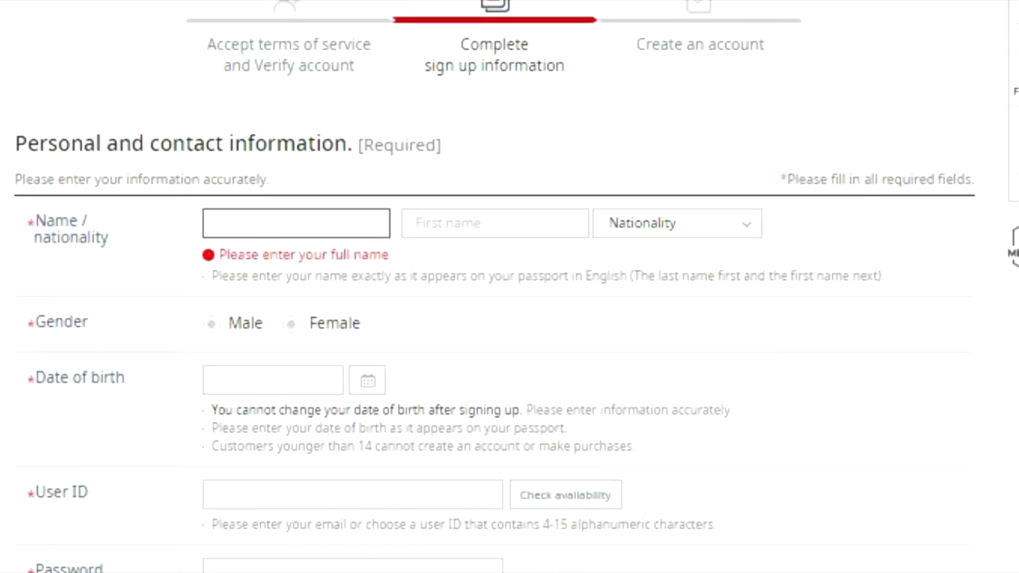
pyautogui.click(677, 223)
pyautogui.scroll(-8, 677, 358)
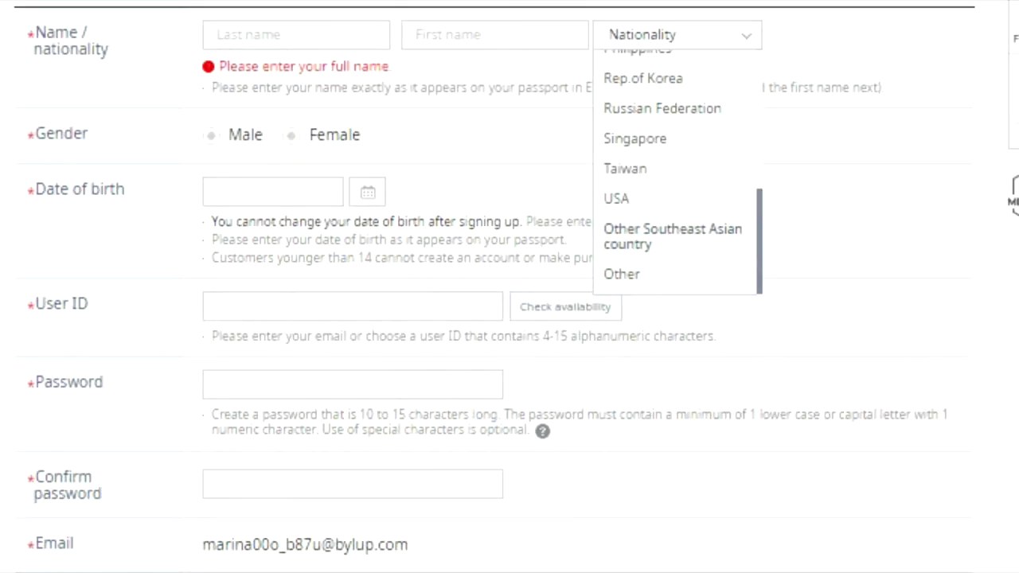
pyautogui.scroll(8, 677, 172)
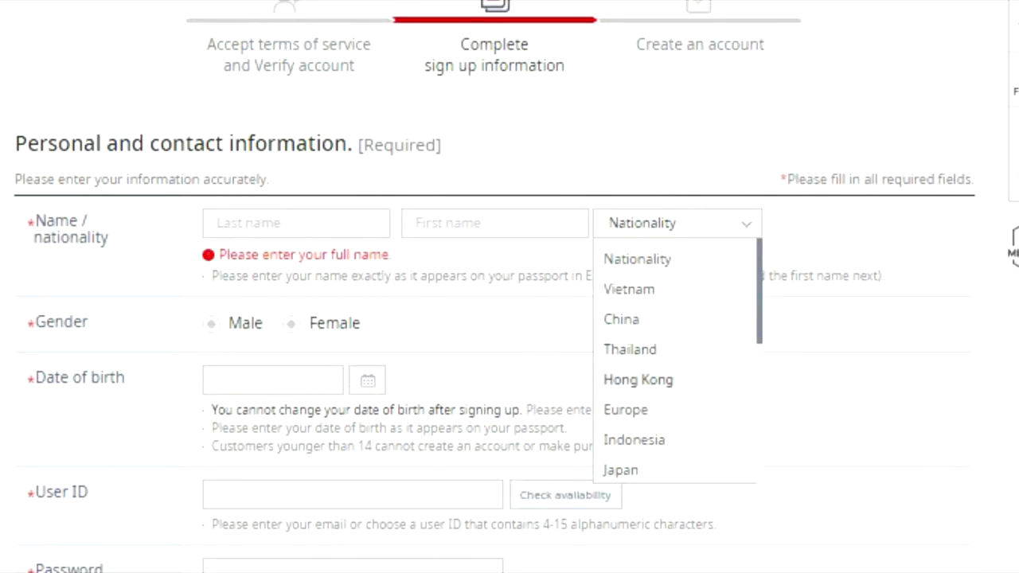
pyautogui.click(626, 409)
# Step: Enter the last and first names, select Female as gender, and open the birth-date calendar
pyautogui.click(296, 223)
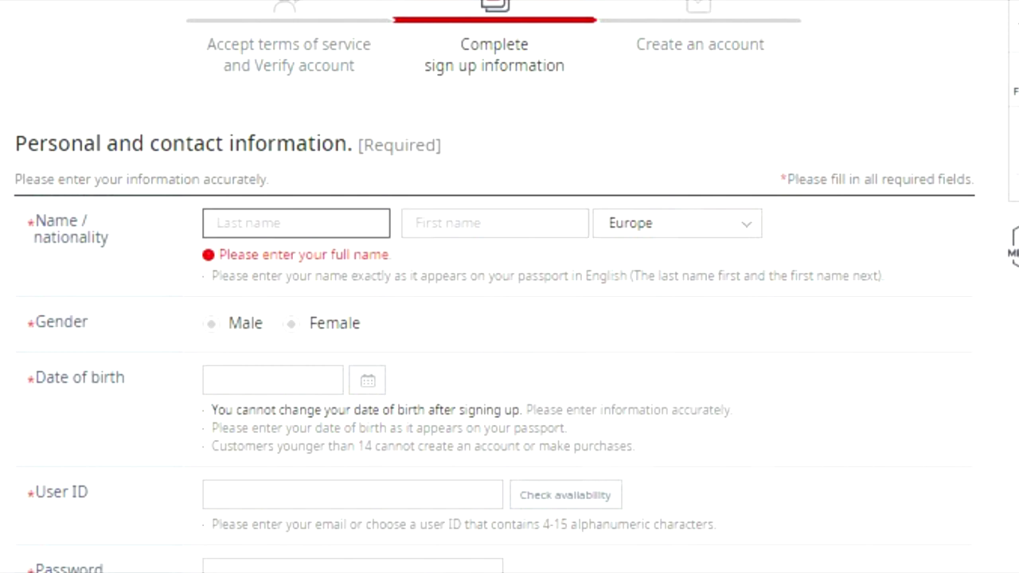
pyautogui.write('Gatodel')
pyautogui.press('Tab')
pyautogui.write('Loca')
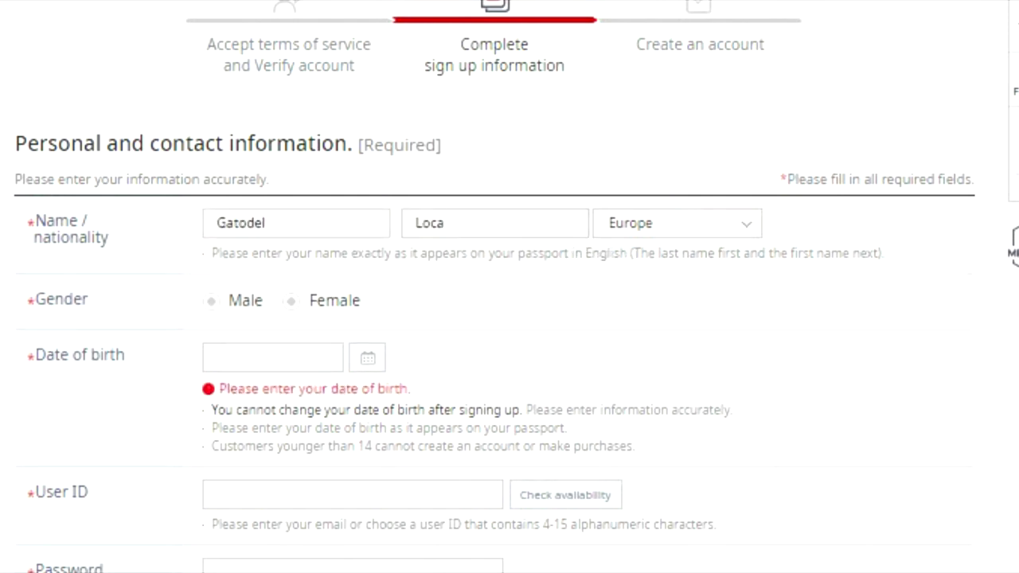
pyautogui.click(291, 301)
pyautogui.scroll(-2, 509, 319)
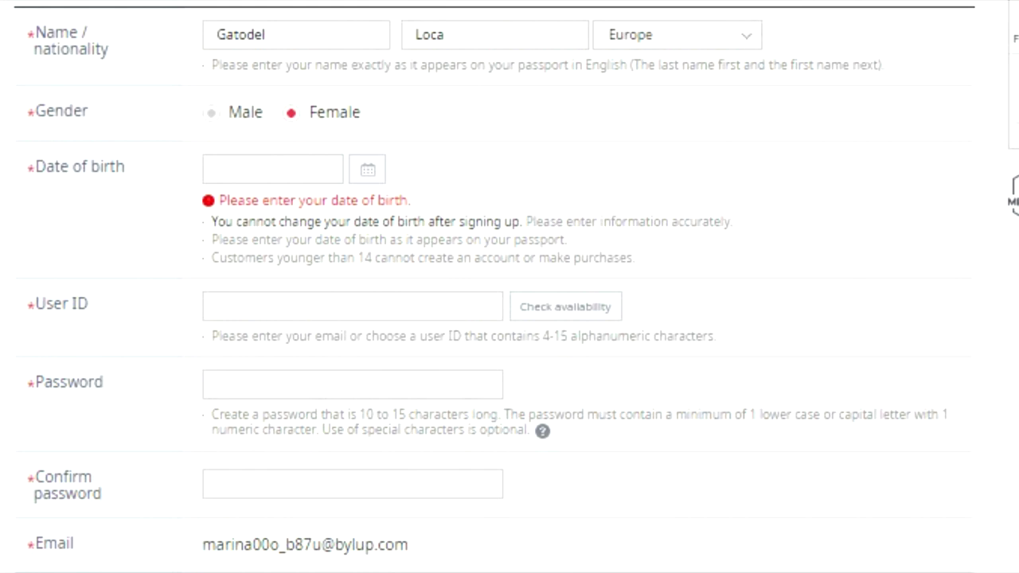
pyautogui.moveTo(211, 257); pyautogui.dragTo(636, 257)
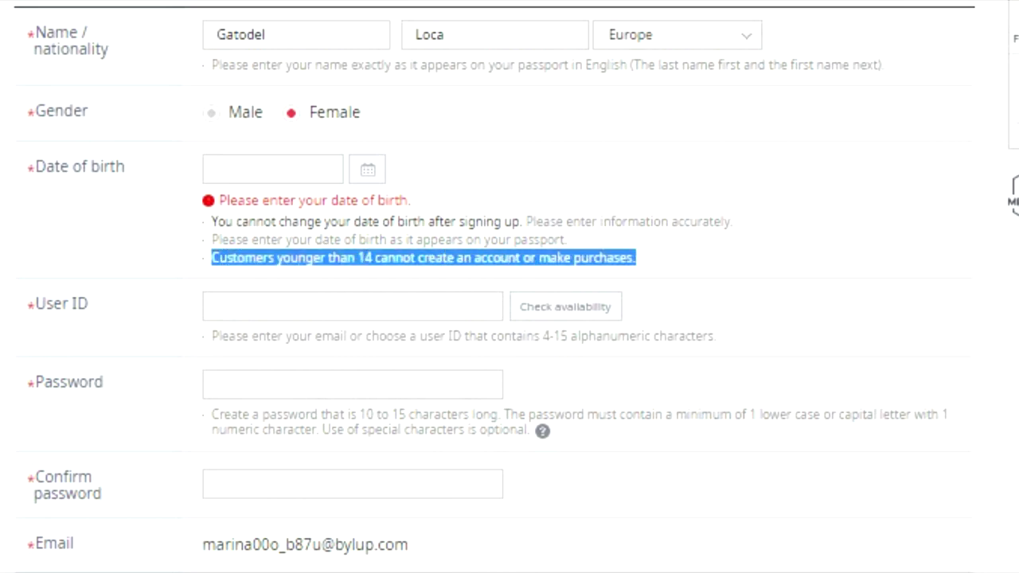
pyautogui.click(272, 168)
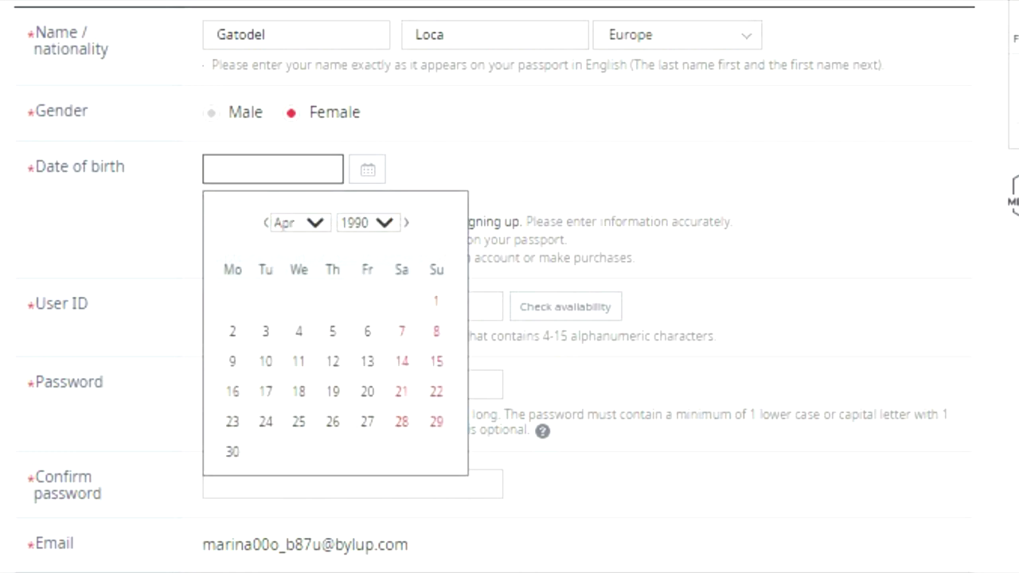
pyautogui.click(367, 222)
pyautogui.click(265, 332)
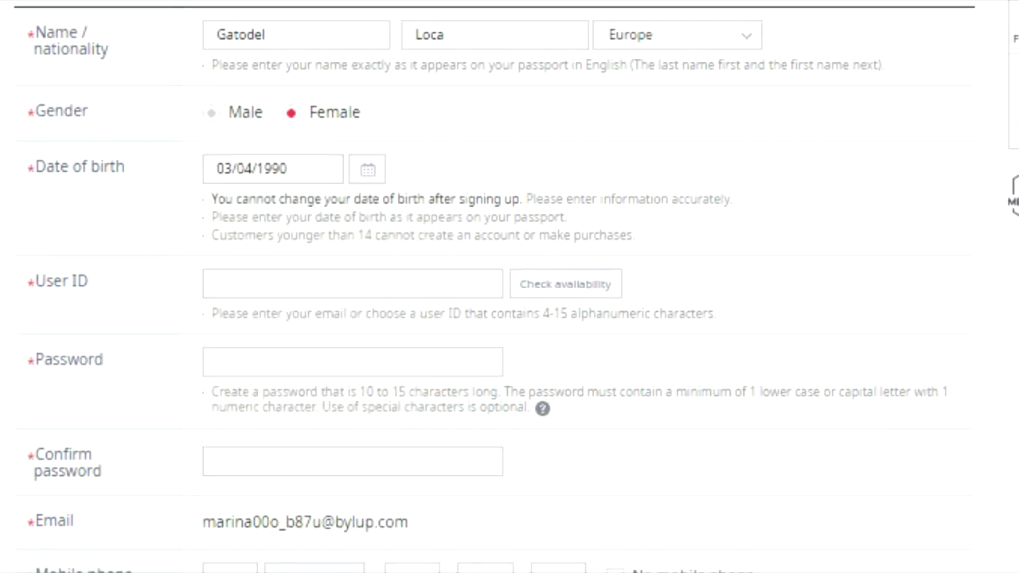
pyautogui.moveTo(34, 280); pyautogui.dragTo(88, 280)
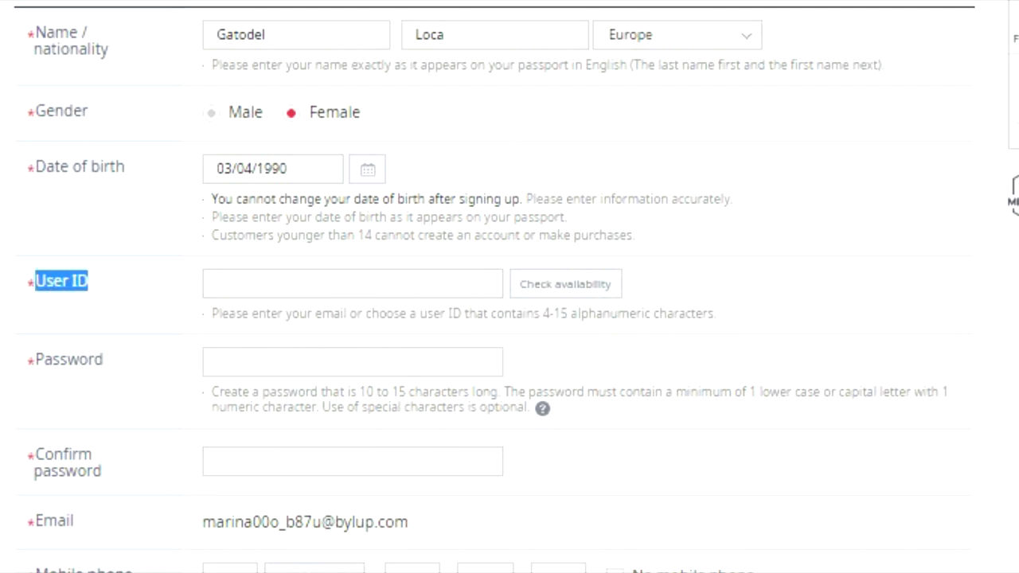
# Step: Enter a first user ID of 4-15 characters and check its availability
pyautogui.click(218, 284)
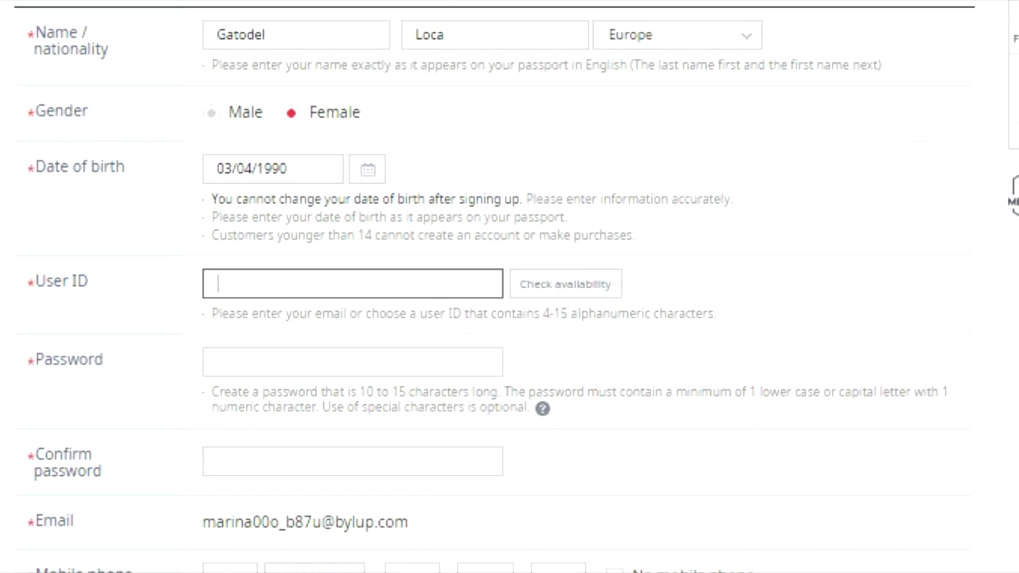
pyautogui.press('Tab')
pyautogui.moveTo(543, 336); pyautogui.dragTo(717, 336)
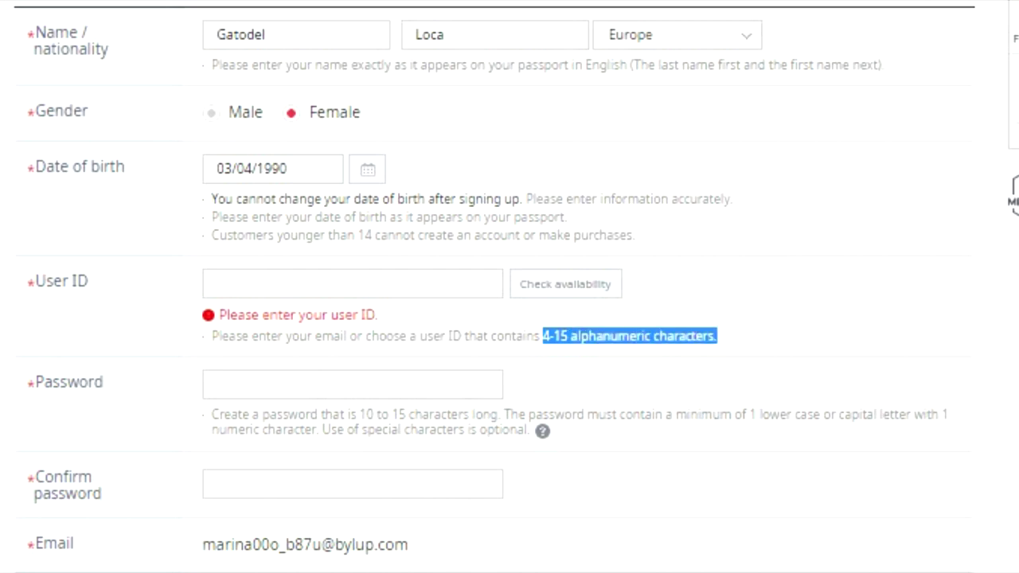
pyautogui.click(239, 283)
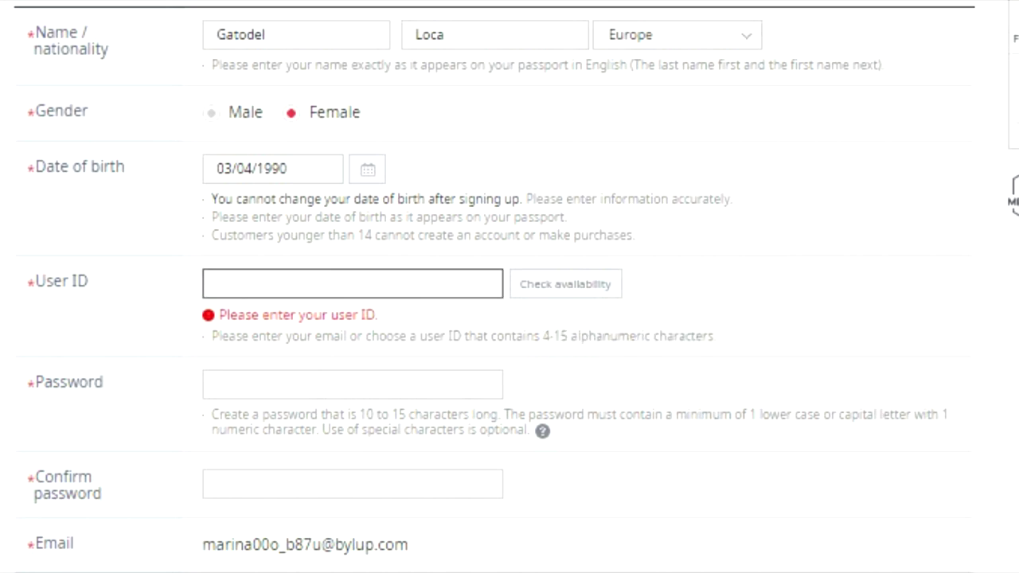
pyautogui.write('locadelgatokpop')
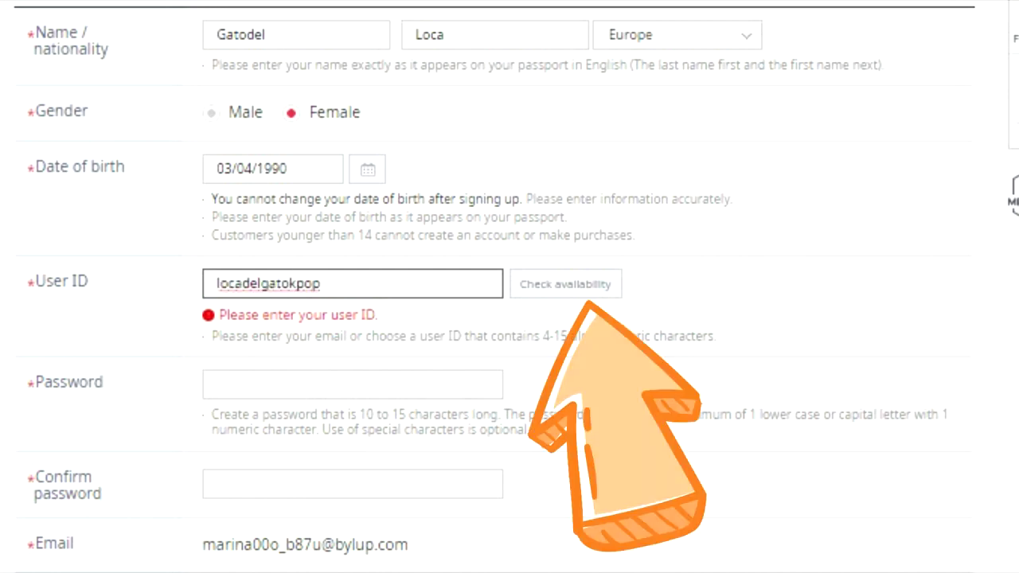
pyautogui.press('Tab')
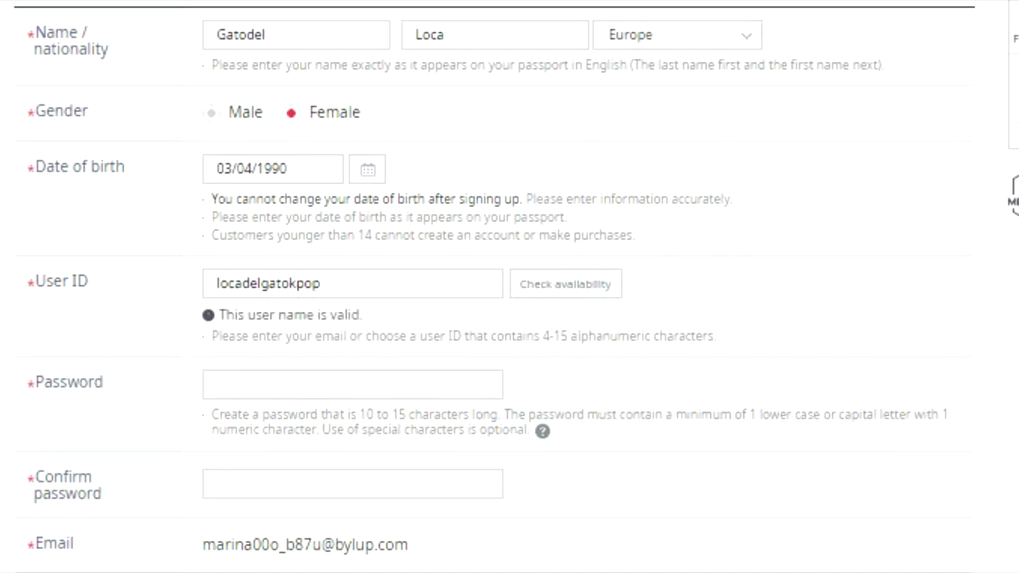
pyautogui.moveTo(219, 315); pyautogui.dragTo(363, 316)
# Step: Replace the user ID with a new one the site accepts, then review the password rules
pyautogui.click(320, 283)
pyautogui.moveTo(320, 283); pyautogui.dragTo(217, 283)
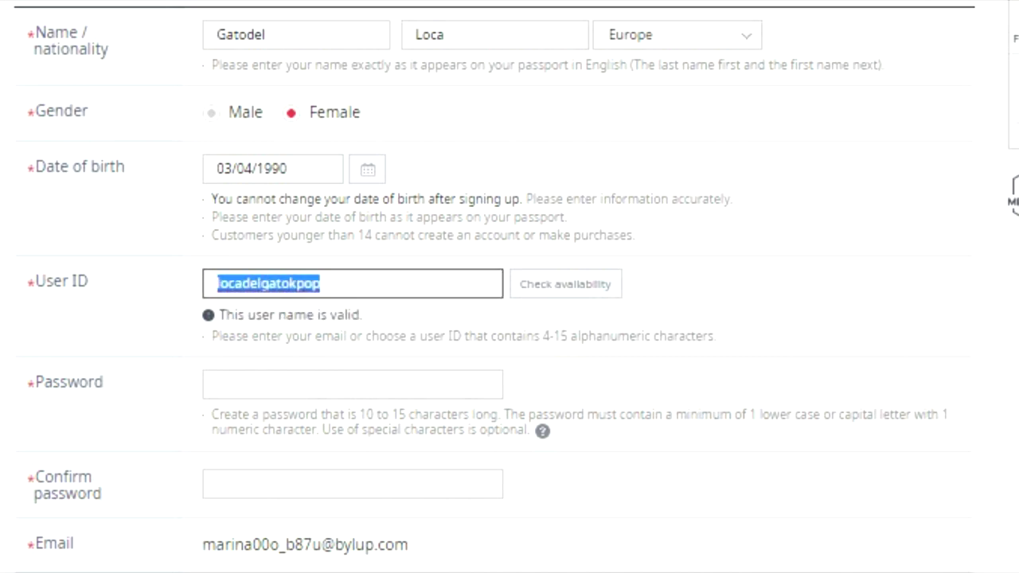
pyautogui.press('BackSpace')
pyautogui.write('Mimiko')
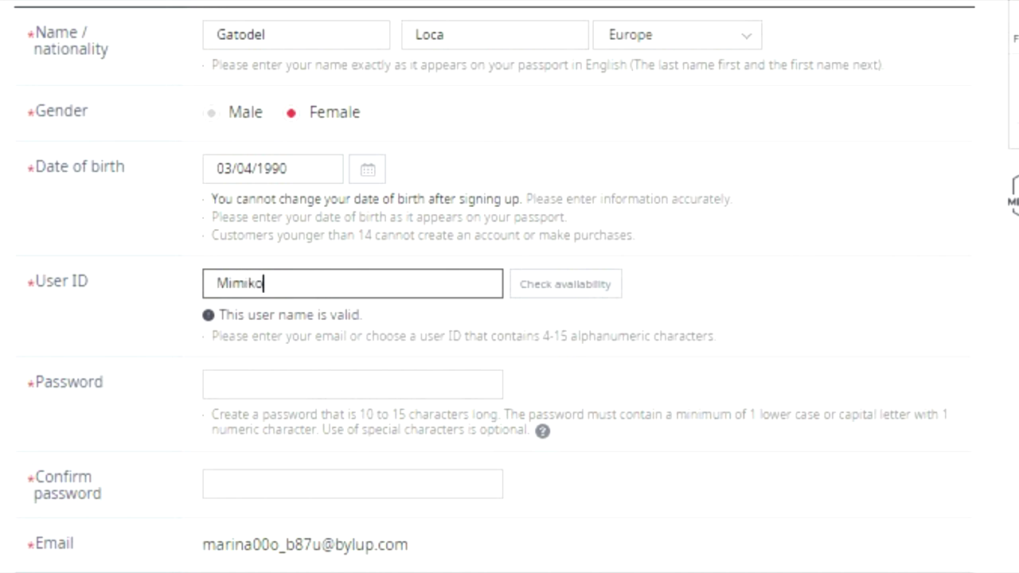
pyautogui.press('Tab')
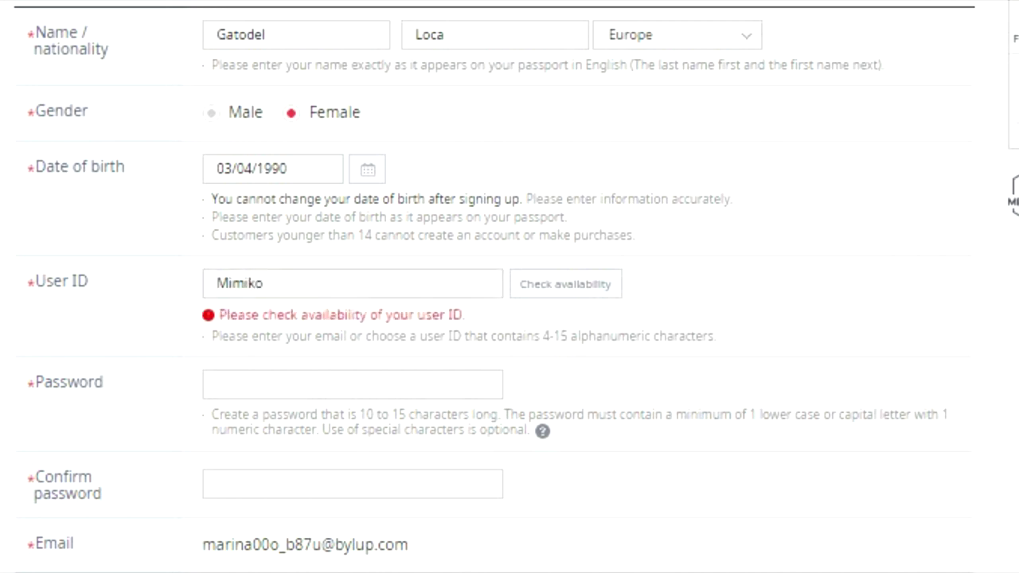
pyautogui.moveTo(359, 438); pyautogui.dragTo(497, 437)
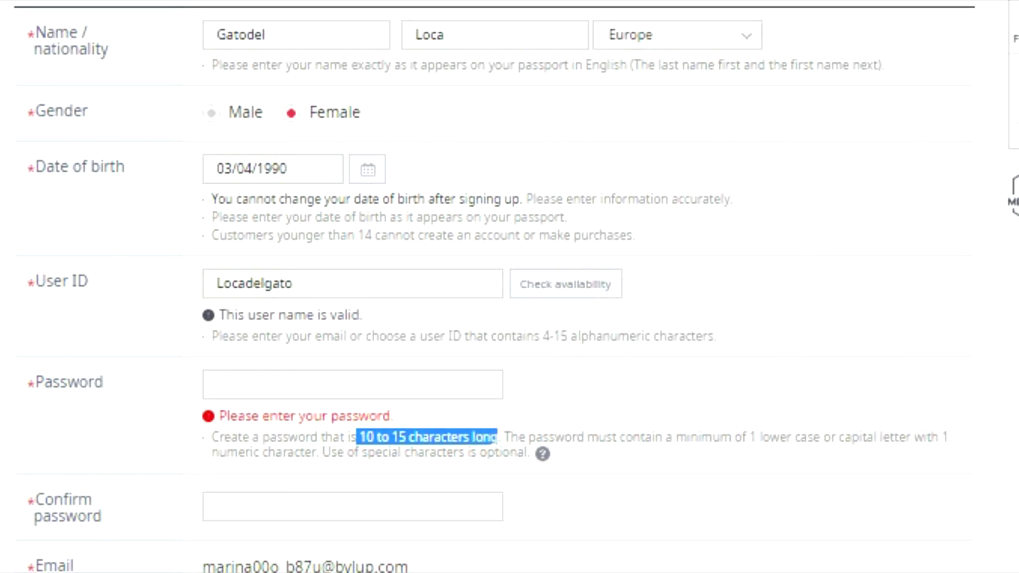
pyautogui.moveTo(498, 437)
pyautogui.mouseDown()
pyautogui.moveTo(210, 437)
pyautogui.moveTo(470, 452)
pyautogui.moveTo(504, 437)
pyautogui.mouseUp()
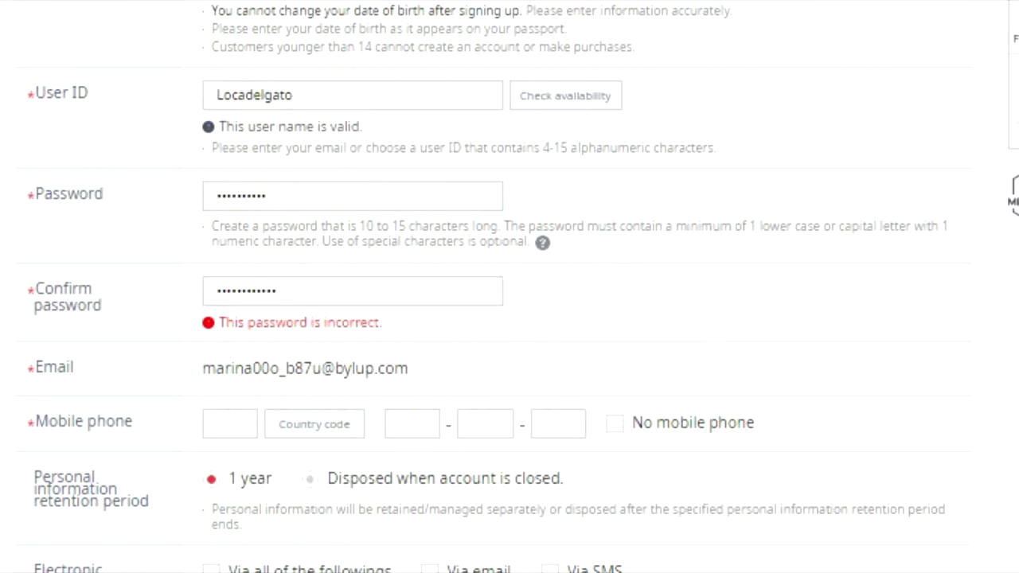
# Step: Remove the extra character from the confirm password and leave No mobile phone unticked
pyautogui.click(278, 291)
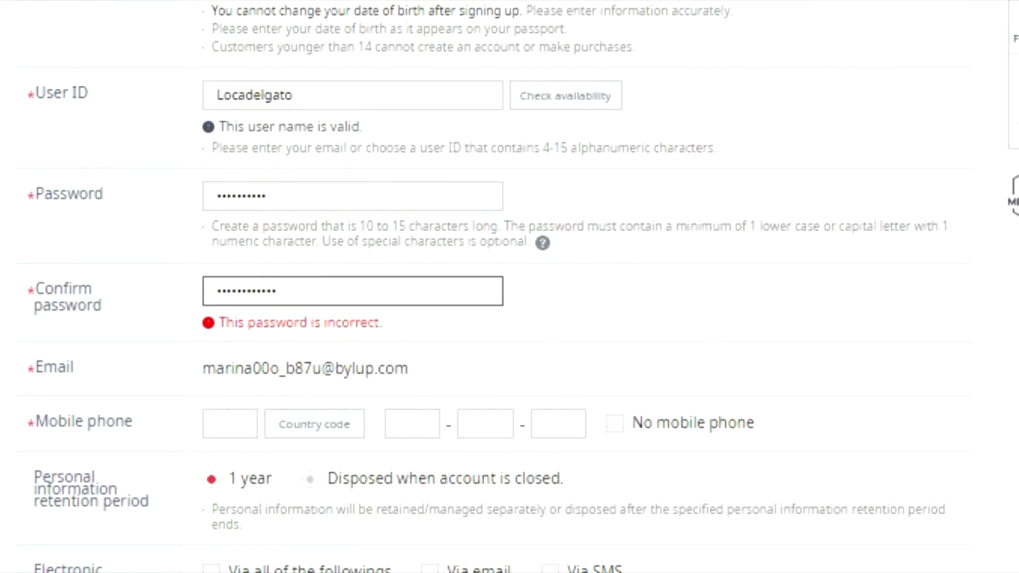
pyautogui.press('BackSpace')
pyautogui.press('BackSpace')
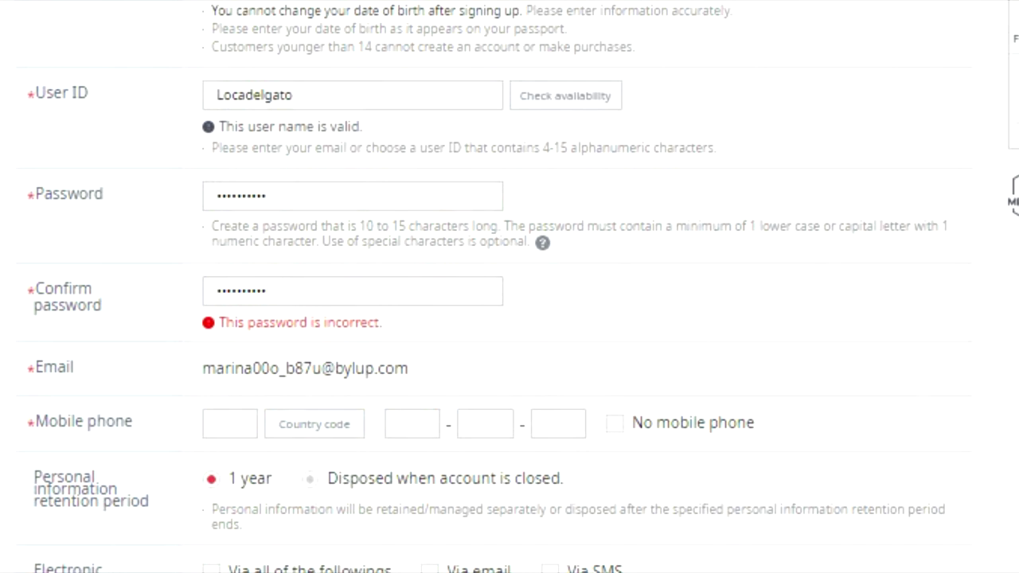
pyautogui.press('Tab')
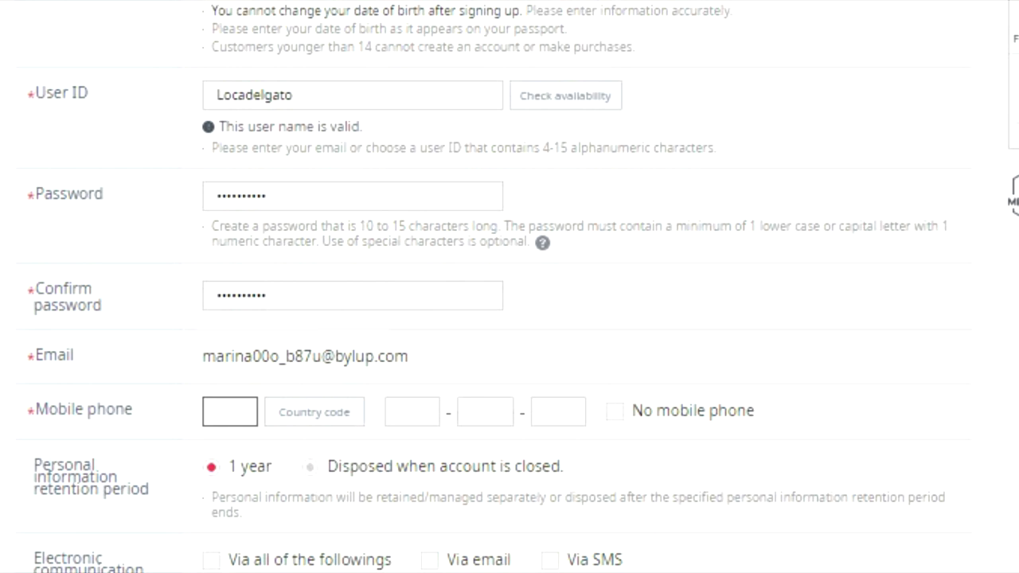
pyautogui.click(643, 410)
pyautogui.doubleClick(644, 410)
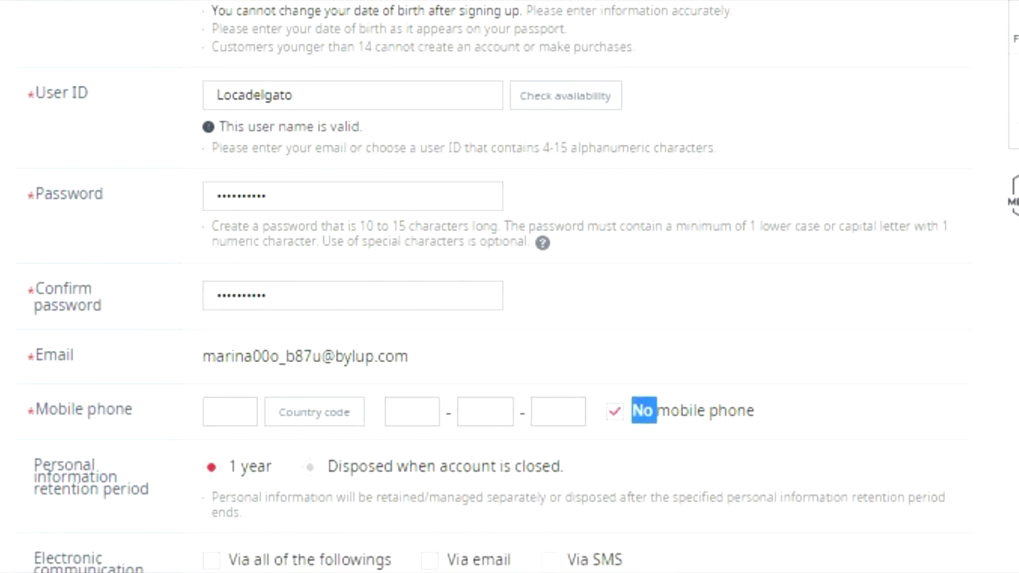
pyautogui.click(643, 410)
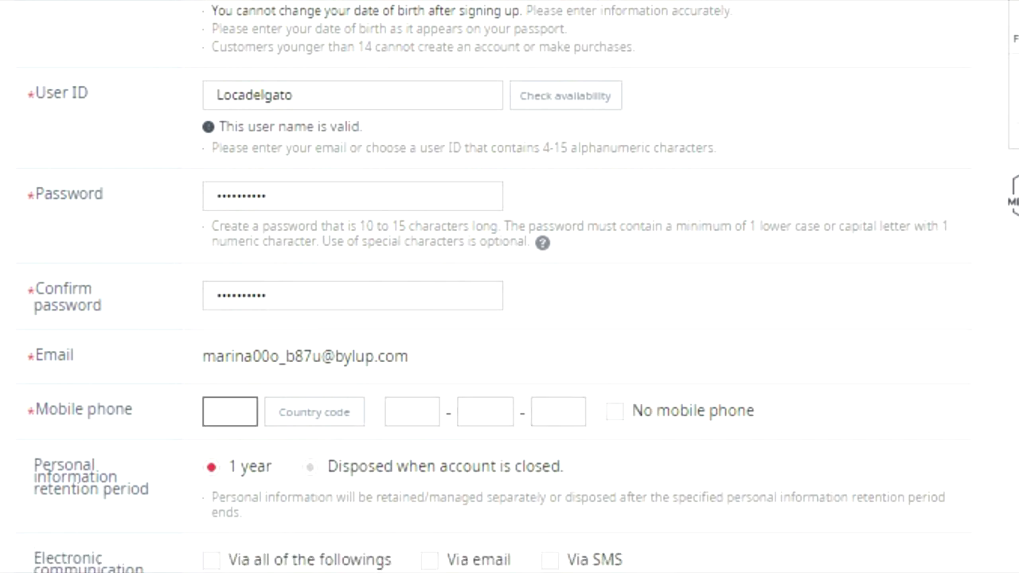
# Step: Move through the phone number boxes, toggling No mobile phone on and off again
pyautogui.click(413, 411)
pyautogui.click(485, 412)
pyautogui.click(558, 412)
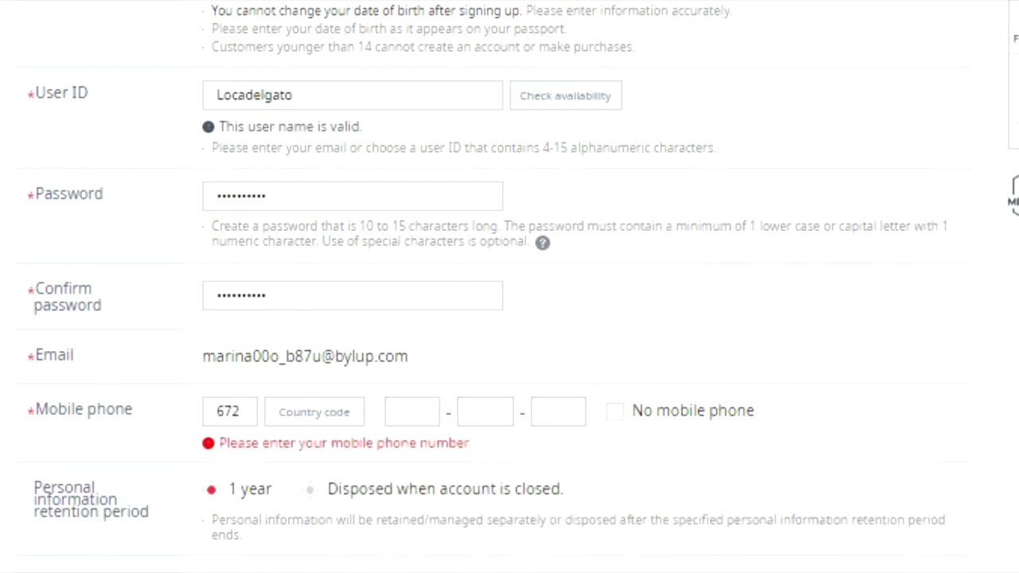
pyautogui.press('space')
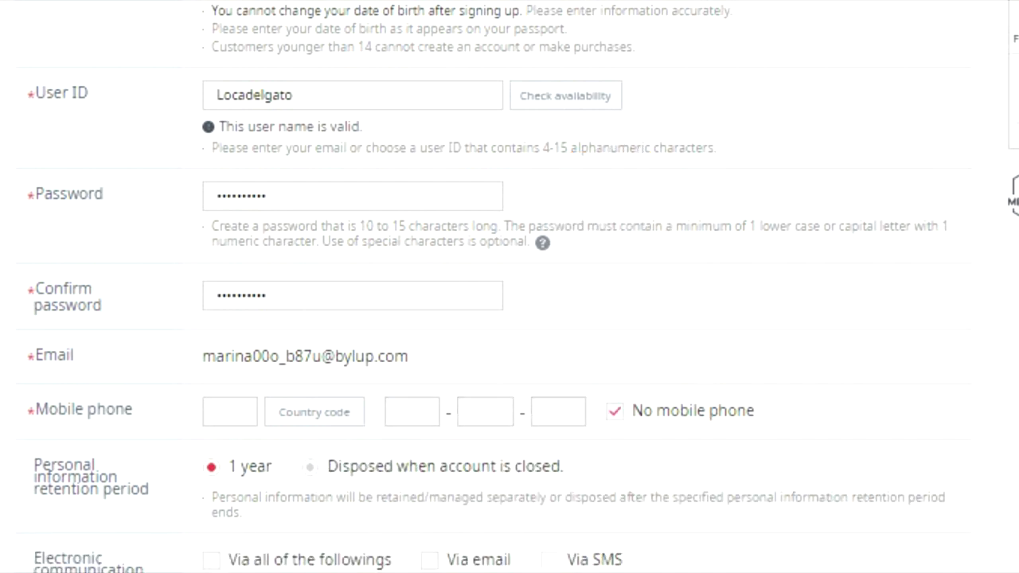
pyautogui.press('space')
pyautogui.hotkey('shift', 'Tab')
pyautogui.hotkey('shift', 'Tab')
pyautogui.hotkey('shift', 'Tab')
pyautogui.hotkey('shift', 'Tab')
pyautogui.hotkey('shift', 'Tab')
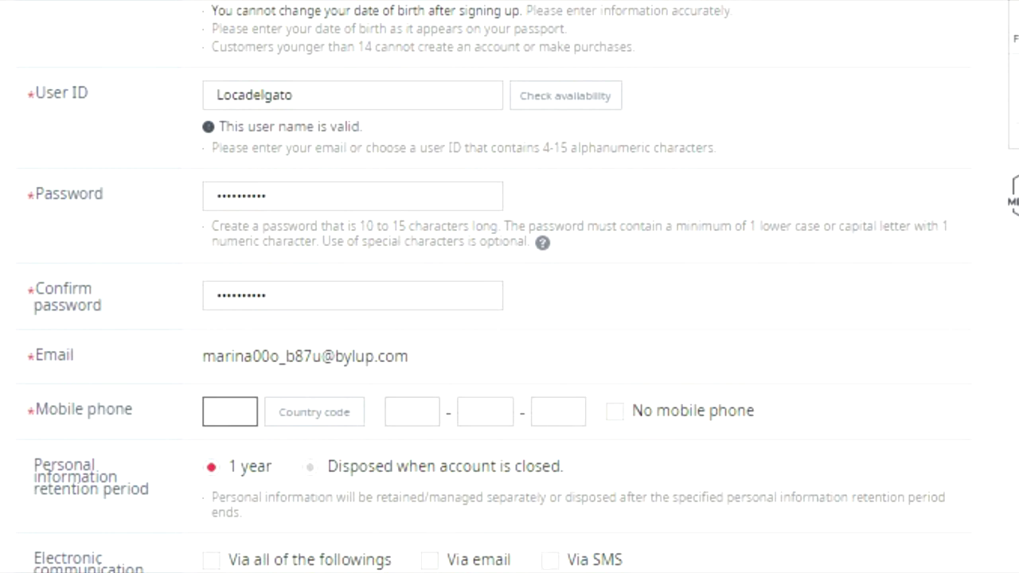
# Step: Type 84 as the country code and open the country code search
pyautogui.write('84')
pyautogui.hotkey('ctrl', 'a')
pyautogui.press('Tab')
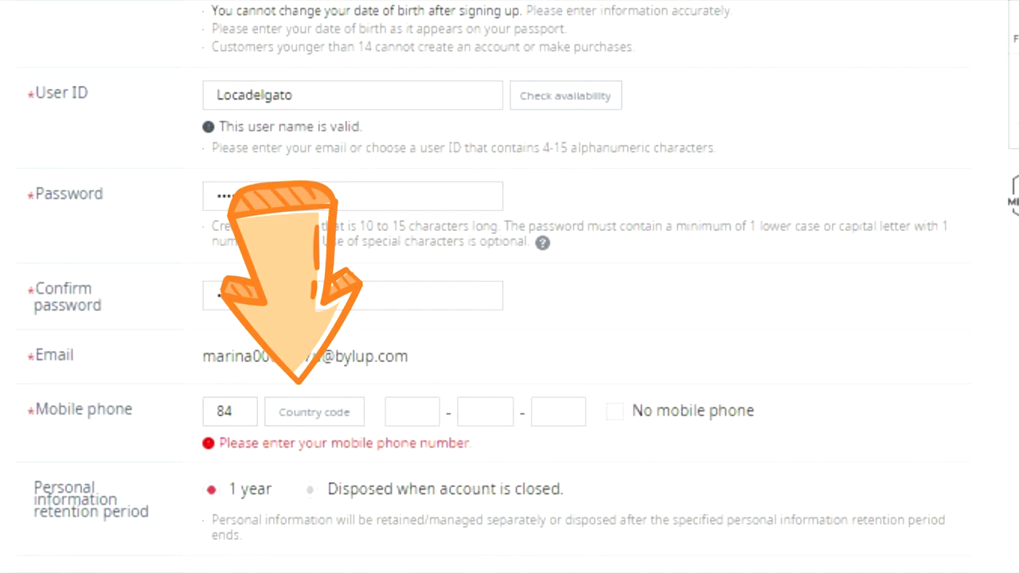
pyautogui.scroll(-5, 510, 287)
pyautogui.press('Return')
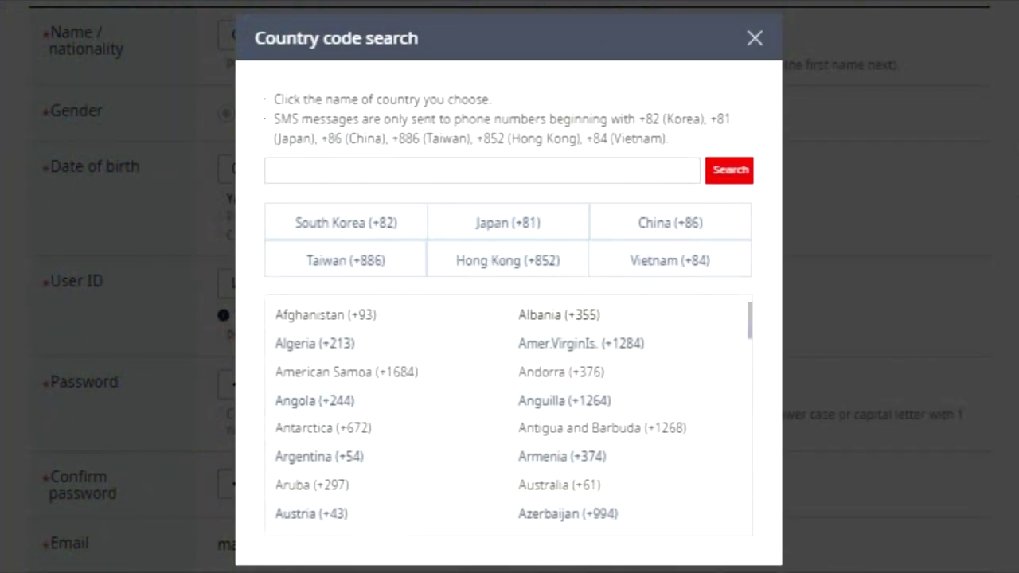
# Step: Search for spain and pick Spain (+34) as the mobile phone country code
pyautogui.click(483, 170)
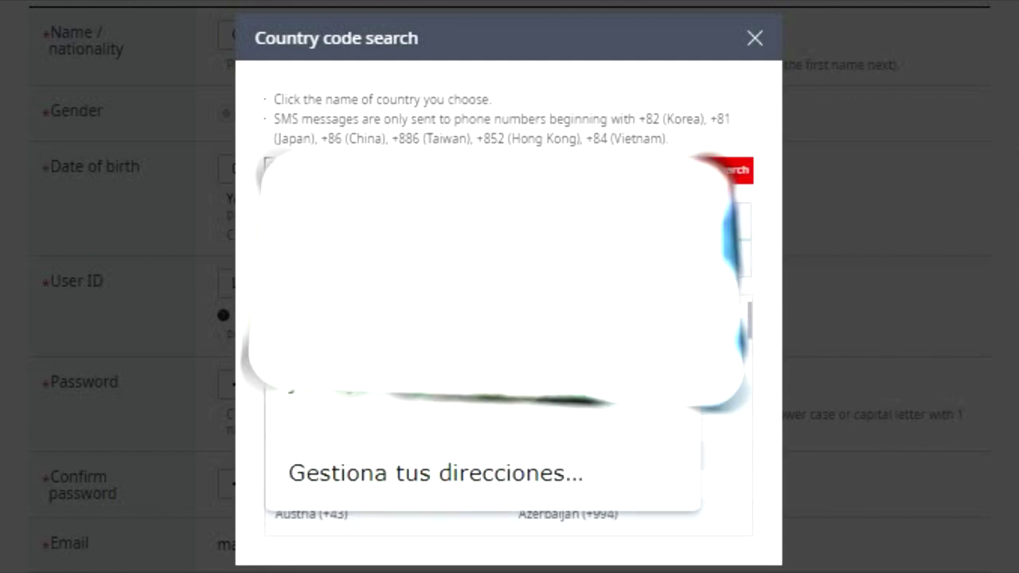
pyautogui.write('spain')
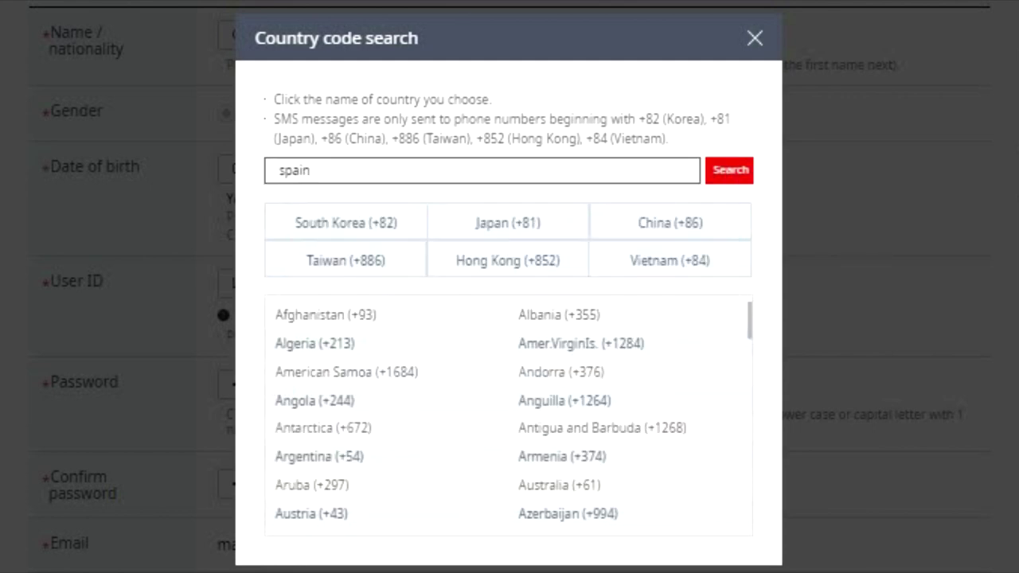
pyautogui.press('Return')
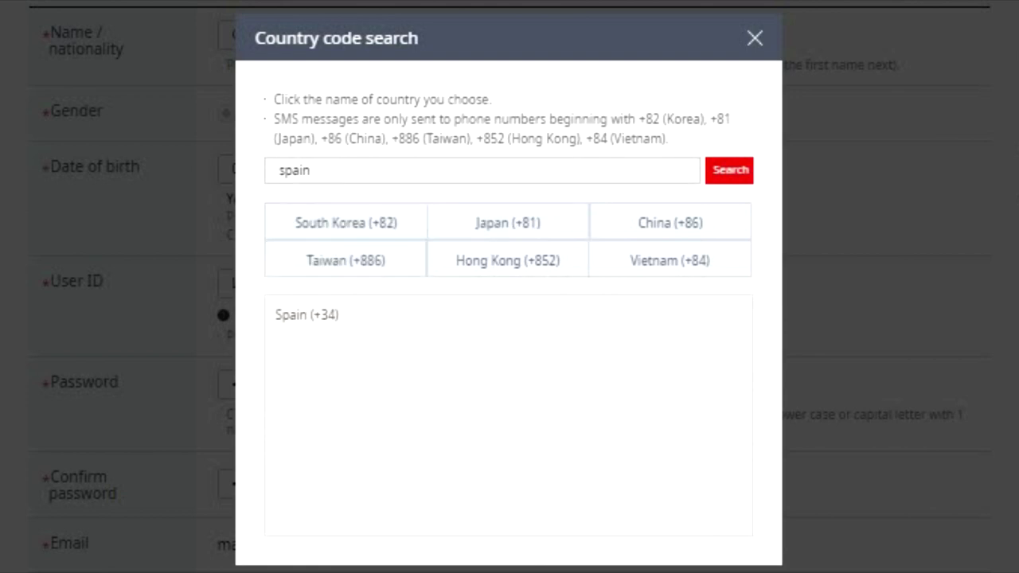
pyautogui.click(307, 315)
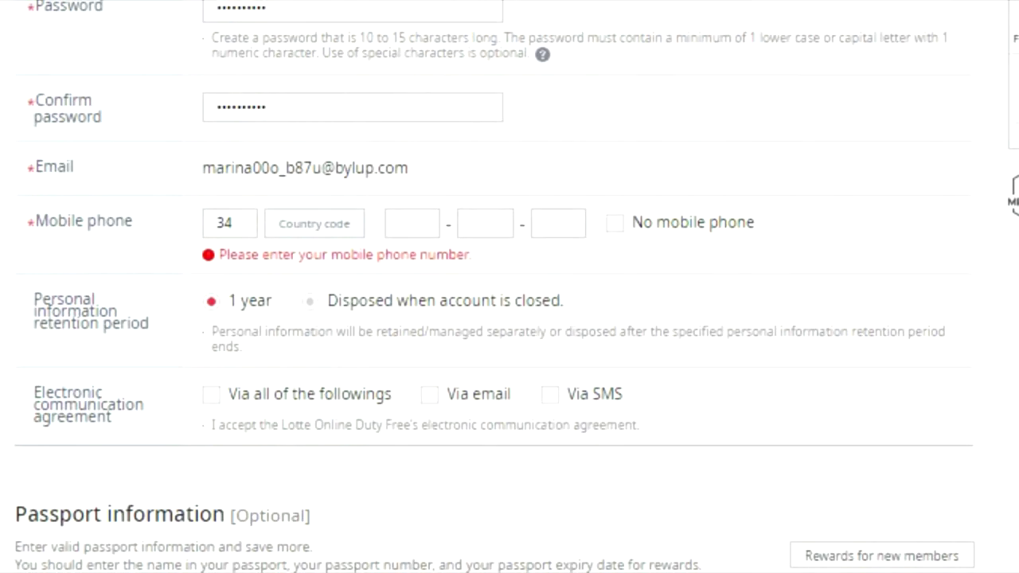
pyautogui.click(412, 223)
pyautogui.click(558, 223)
pyautogui.click(485, 223)
# Step: Tick No mobile phone and keep data retention at 1 year
pyautogui.click(615, 223)
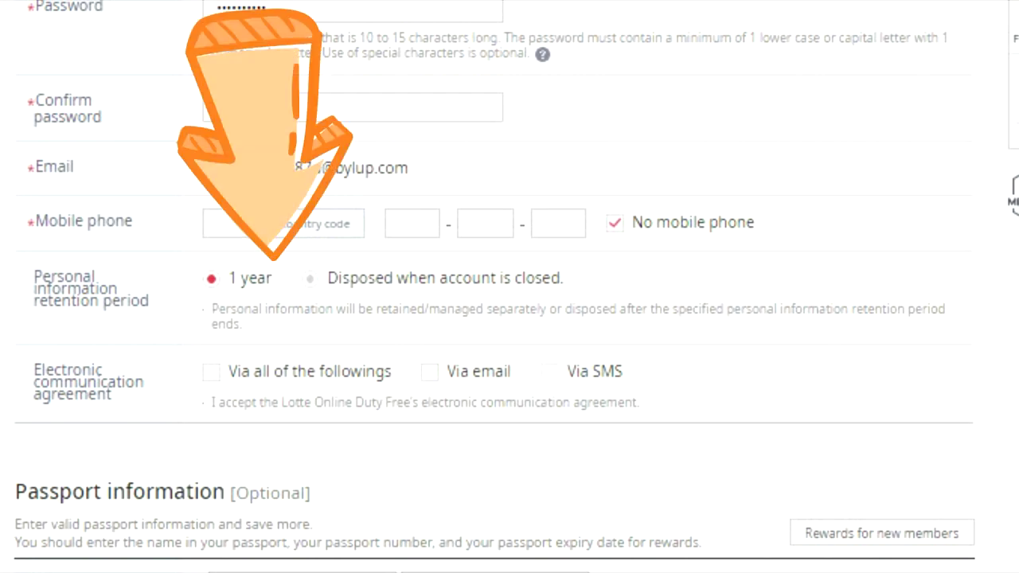
pyautogui.click(309, 278)
pyautogui.click(211, 278)
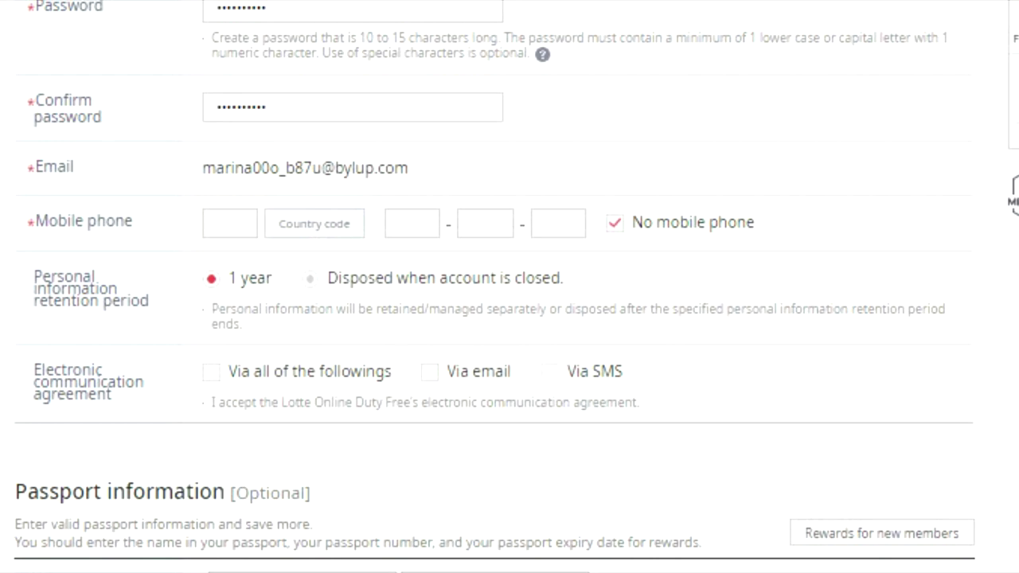
# Step: Leave electronic communication consent unticked and move down to the passport last name
pyautogui.scroll(-3, 510, 287)
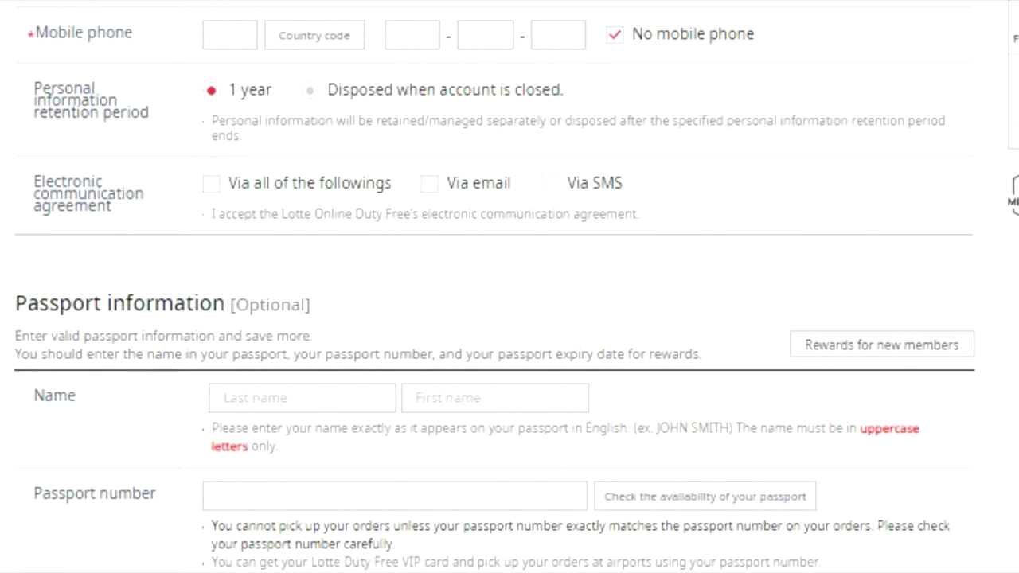
pyautogui.scroll(3, 510, 287)
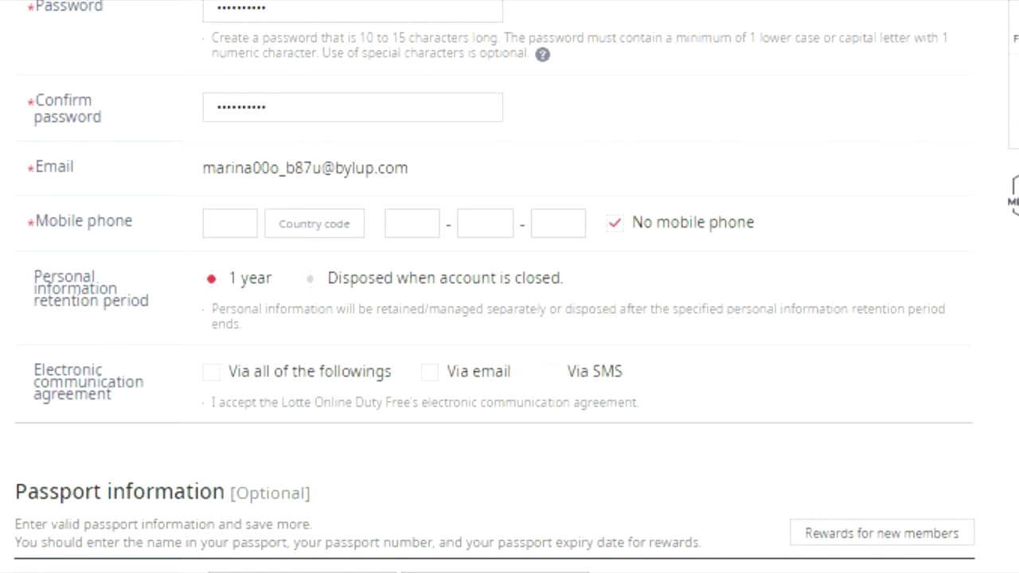
pyautogui.click(211, 371)
pyautogui.click(211, 372)
pyautogui.scroll(-5, 509, 287)
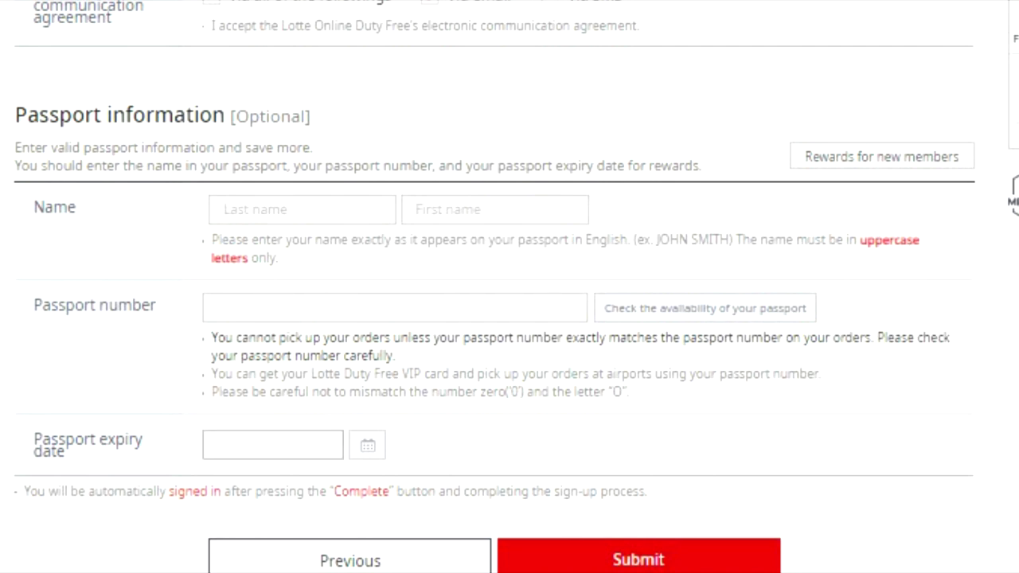
pyautogui.click(303, 210)
# Step: Move to the passport first name, then highlight the Congratulations membership confirmation text
pyautogui.click(496, 209)
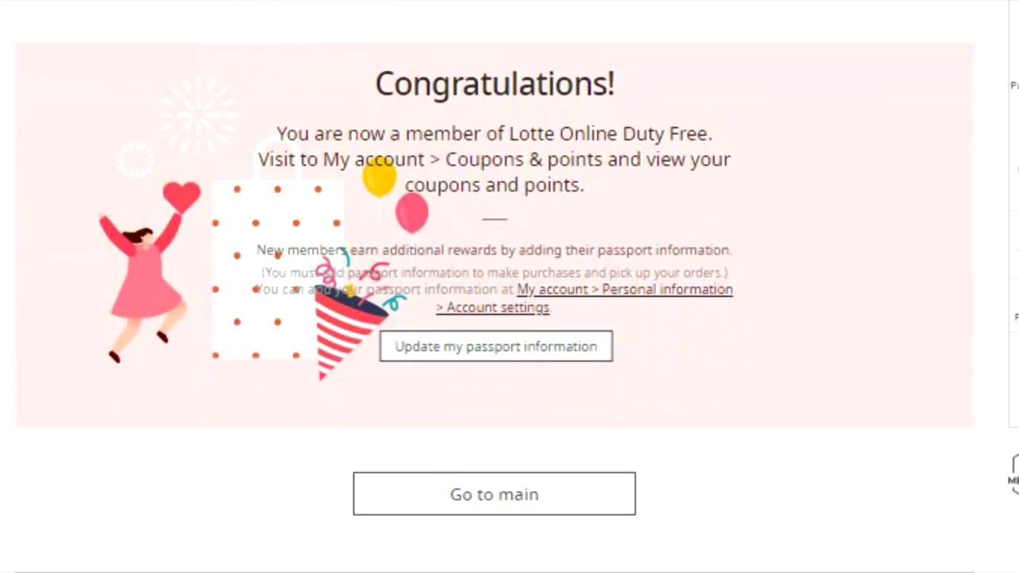
pyautogui.moveTo(398, 83); pyautogui.dragTo(587, 185)
pyautogui.click(586, 185)
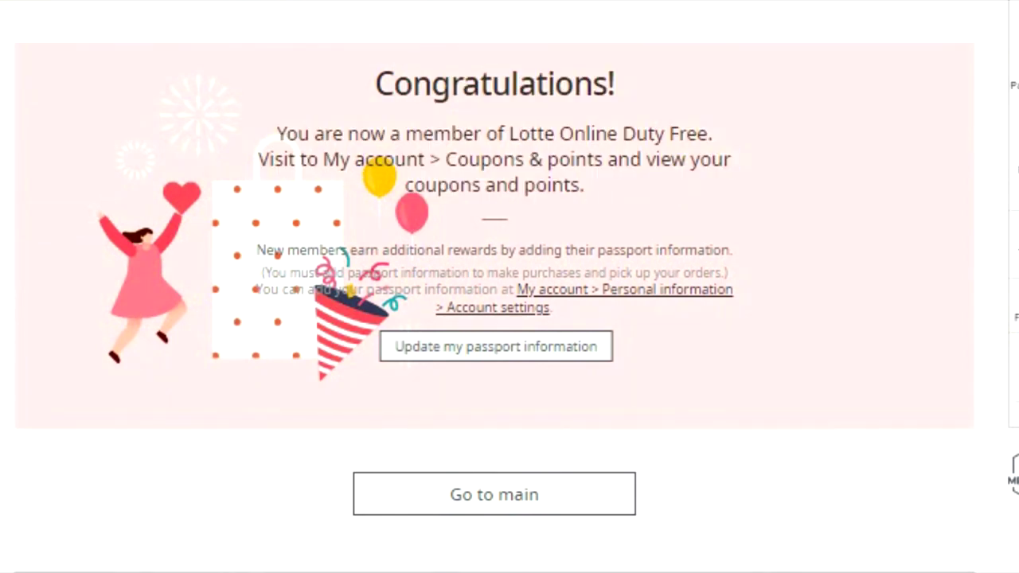